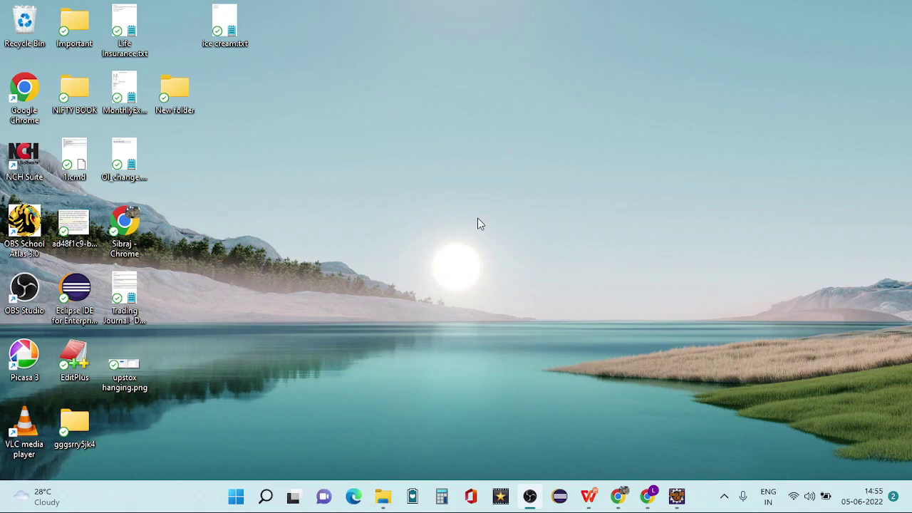
Switch to the Chrome window with the background picture search and open a new tab.
{"action": "mouse_move", "coordinate": [654, 501]}
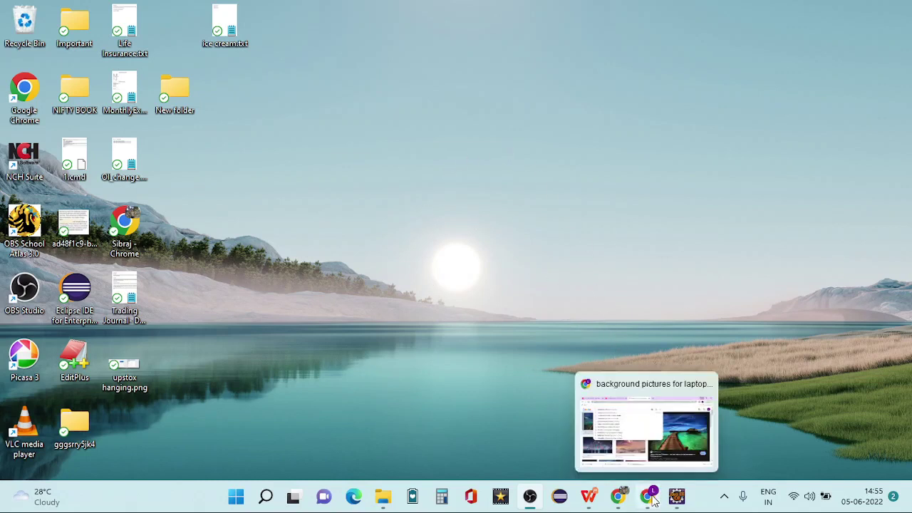
{"action": "left_click", "coordinate": [631, 393]}
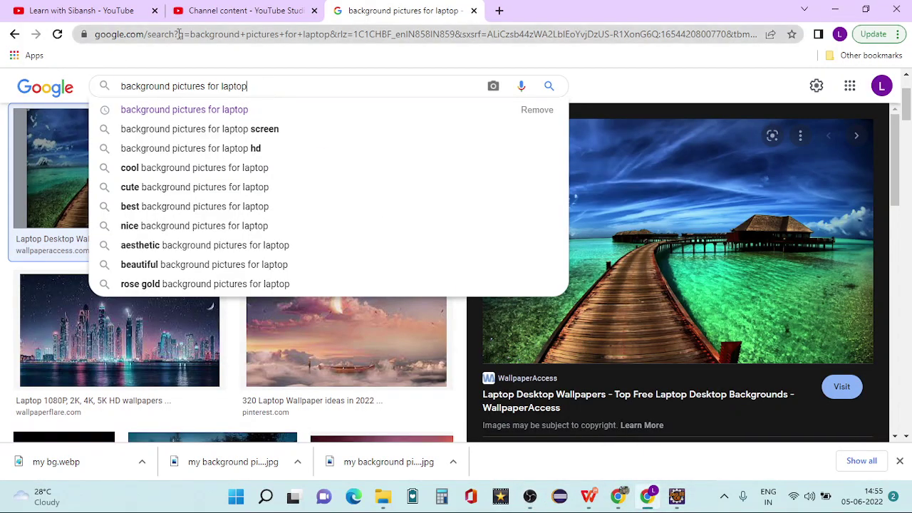
{"action": "left_click", "coordinate": [178, 34]}
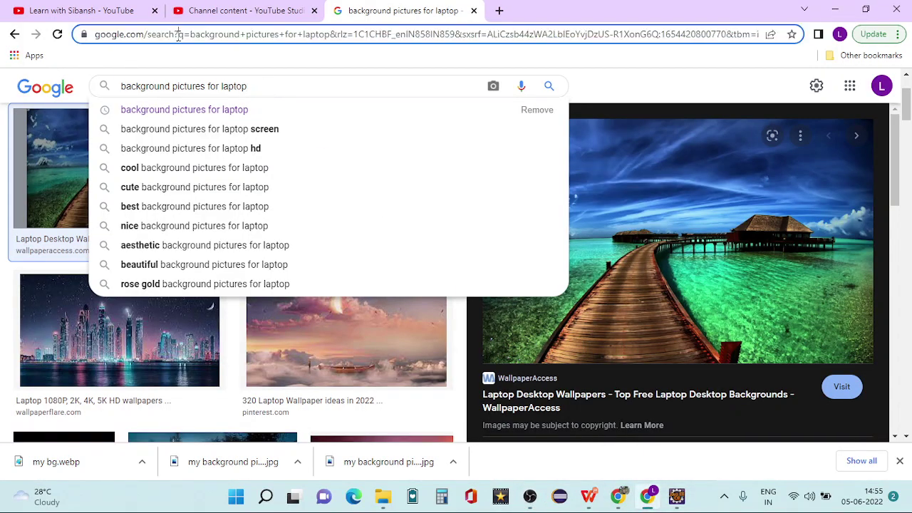
{"action": "left_click", "coordinate": [267, 87]}
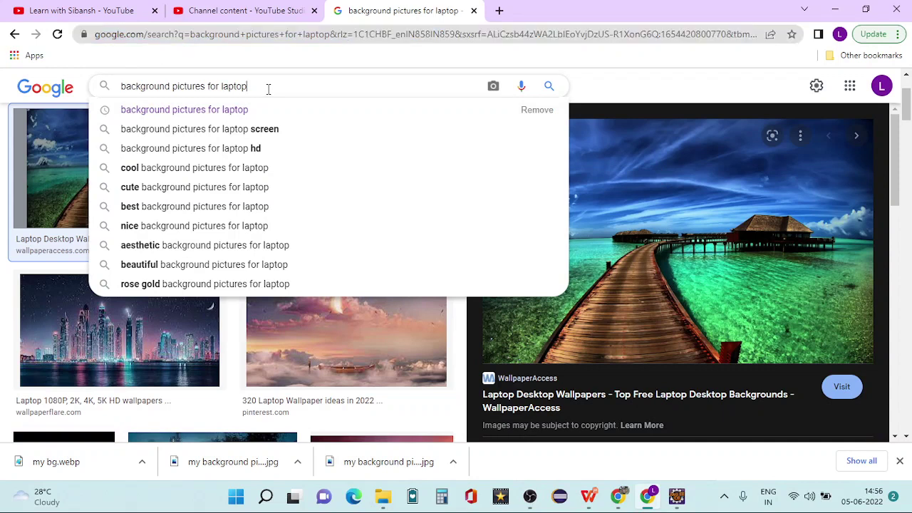
{"action": "left_click", "coordinate": [498, 10]}
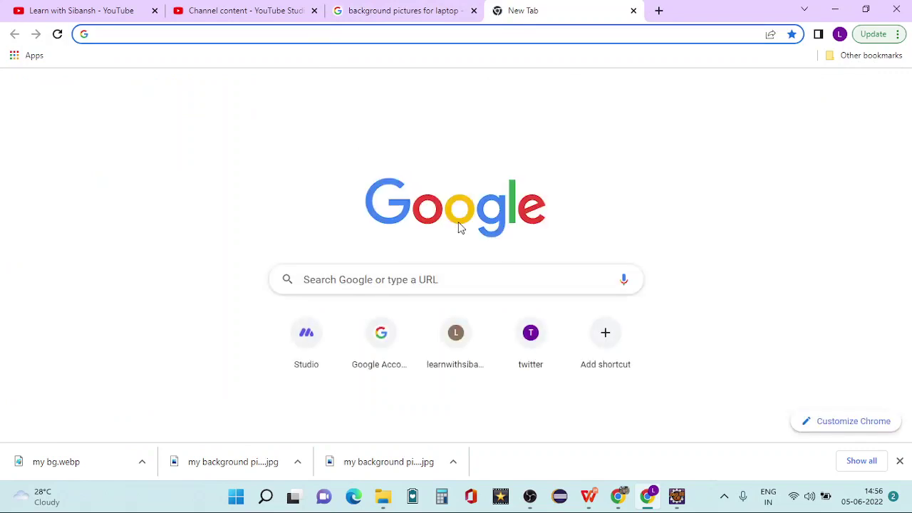
Search Google for "background pictures for computer".
{"action": "left_click", "coordinate": [333, 277]}
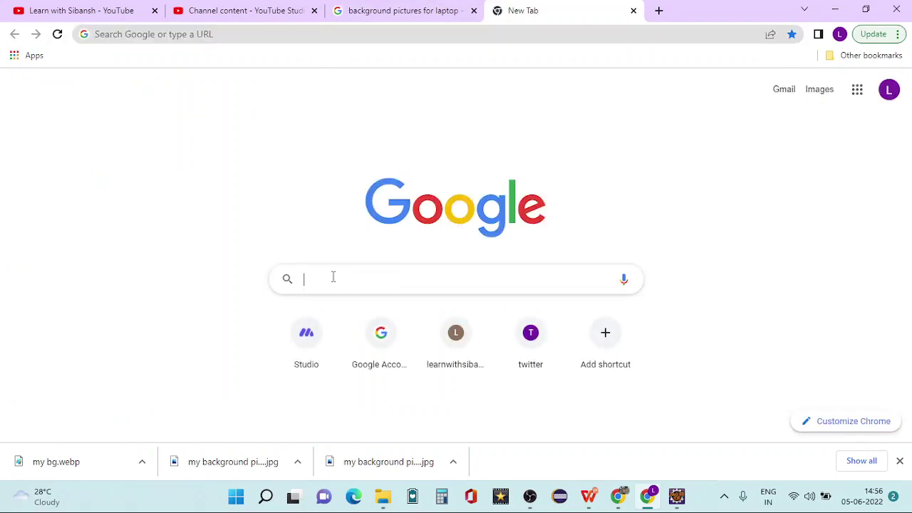
{"action": "type", "text": "backgro"}
{"action": "type", "text": "u"}
{"action": "key", "text": "BackSpace"}
{"action": "key", "text": "BackSpace"}
{"action": "type", "text": "gr"}
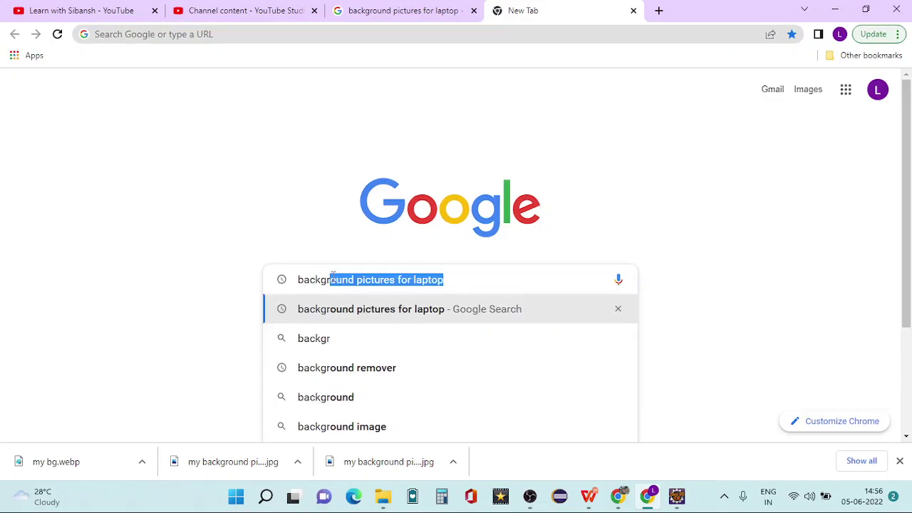
{"action": "type", "text": "ound pictures for "}
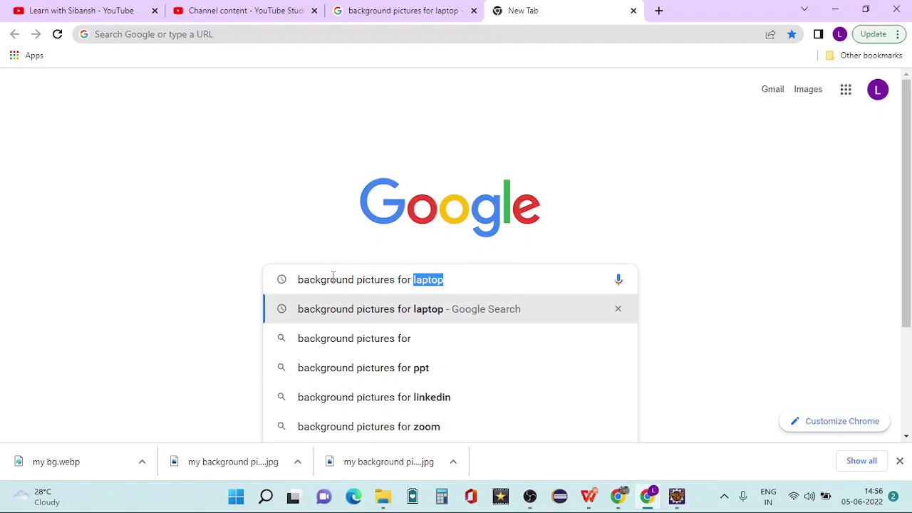
{"action": "type", "text": "computer"}
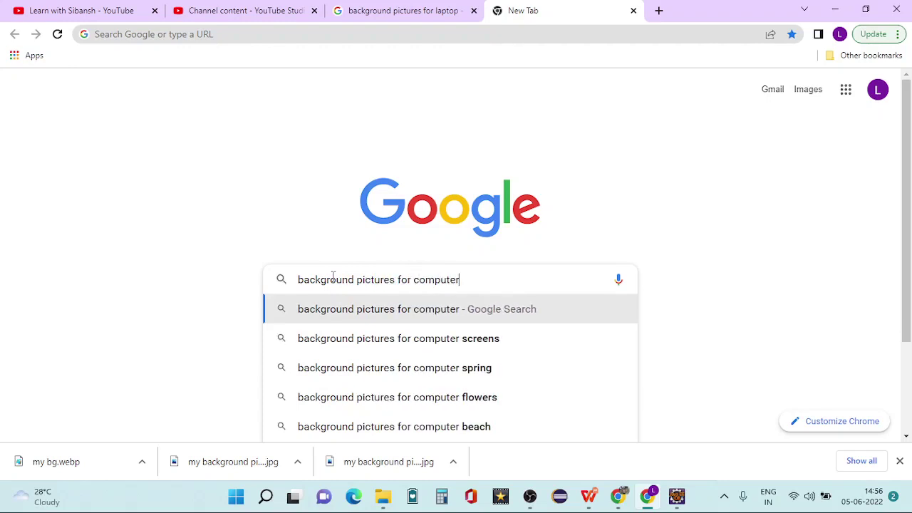
{"action": "key", "text": "Return"}
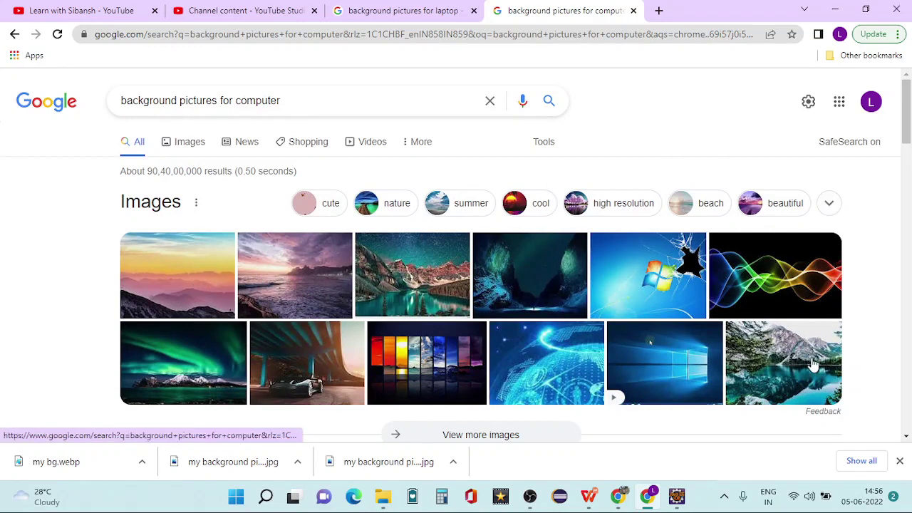
Open the mountain lake picture from WallpaperAccess and save it in the Downloads folder as "new bg.jpg".
{"action": "left_click", "coordinate": [791, 357]}
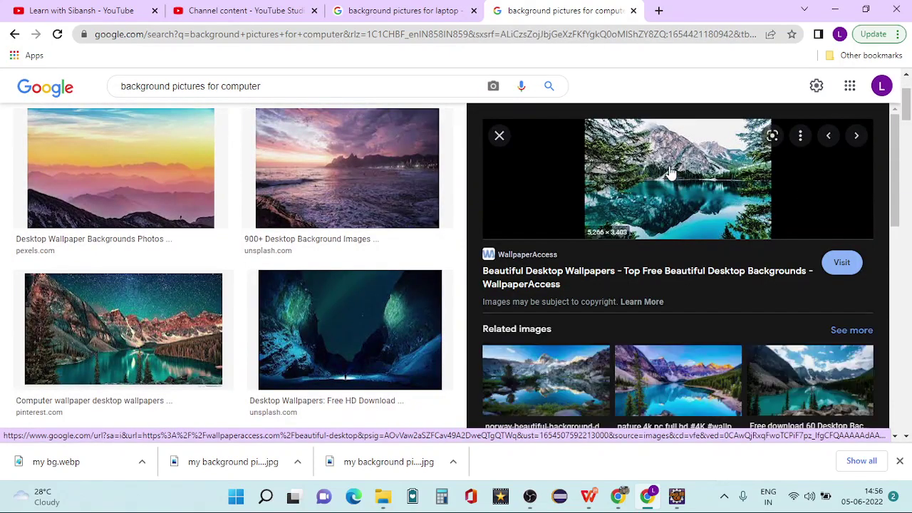
{"action": "right_click", "coordinate": [667, 171]}
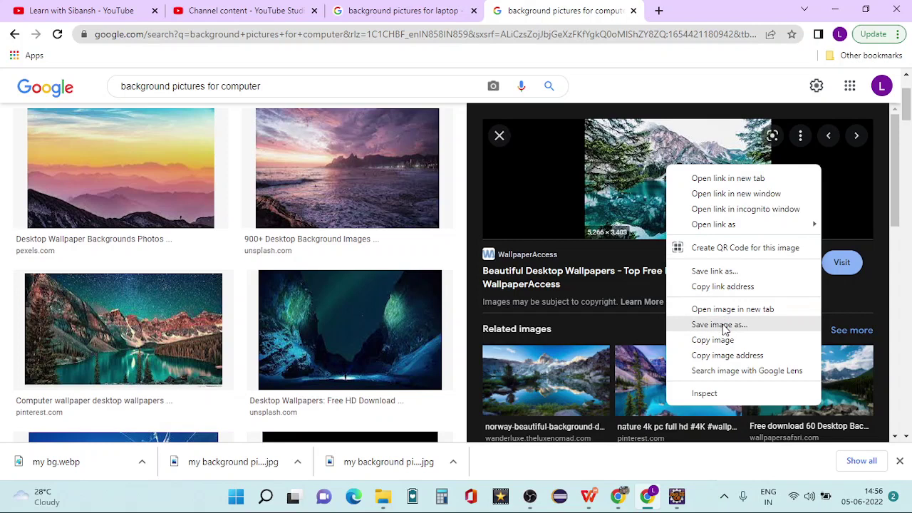
{"action": "left_click", "coordinate": [720, 325]}
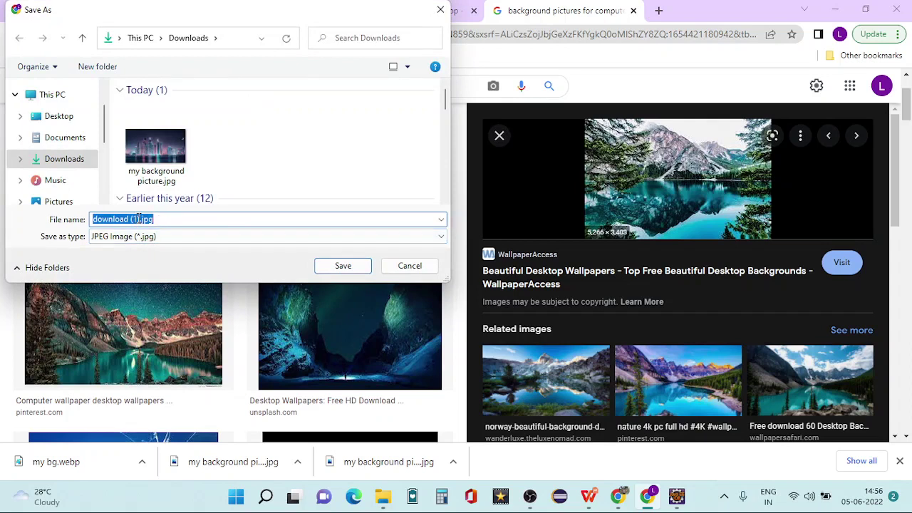
{"action": "left_click", "coordinate": [139, 219]}
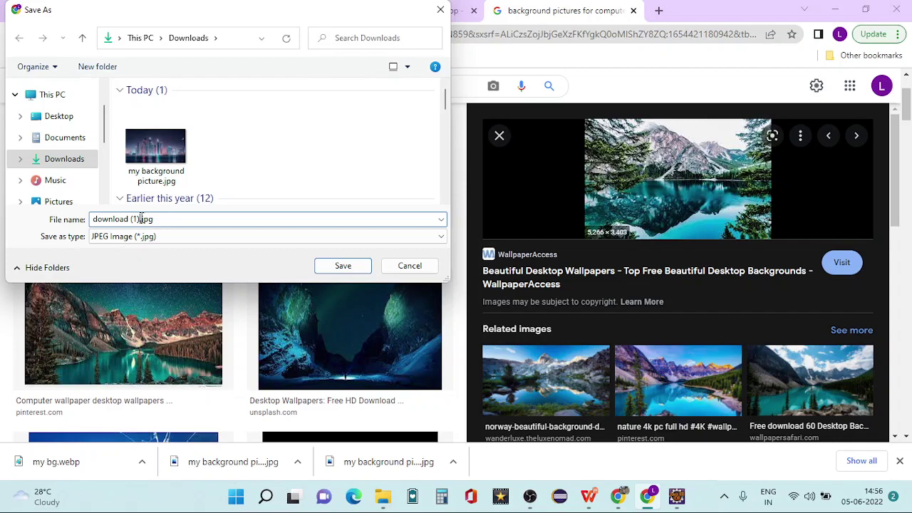
{"action": "key", "text": "shift+Home"}
{"action": "type", "text": "new bg"}
{"action": "left_click", "coordinate": [358, 271]}
Switch to the Downloads folder in File Explorer and refresh its file list.
{"action": "mouse_move", "coordinate": [379, 506]}
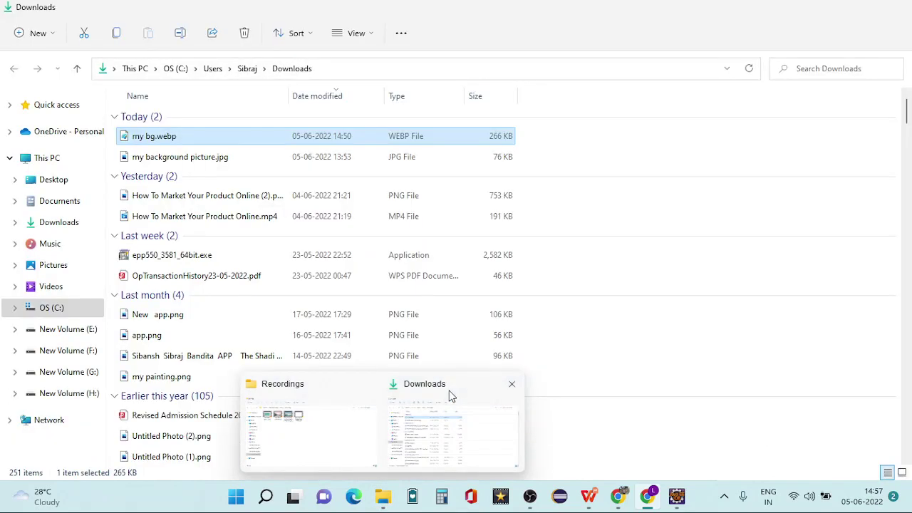
{"action": "left_click", "coordinate": [450, 396]}
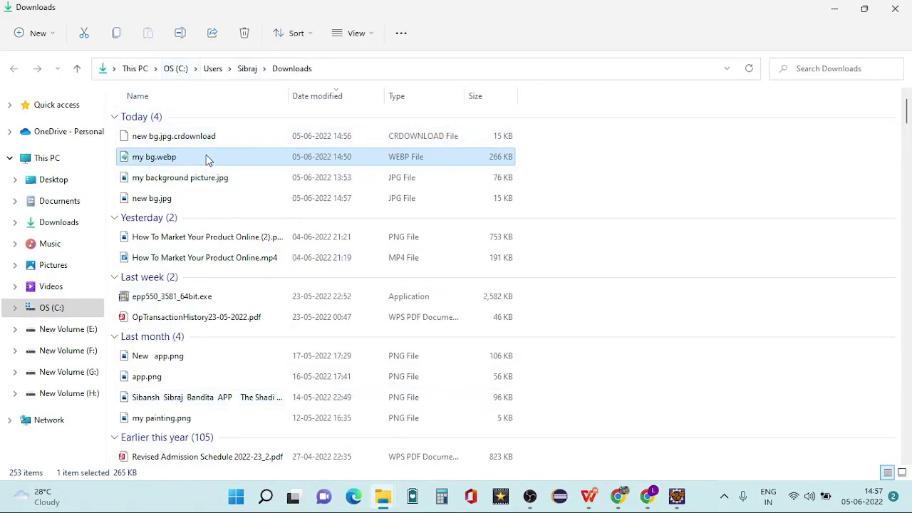
{"action": "left_click", "coordinate": [170, 140]}
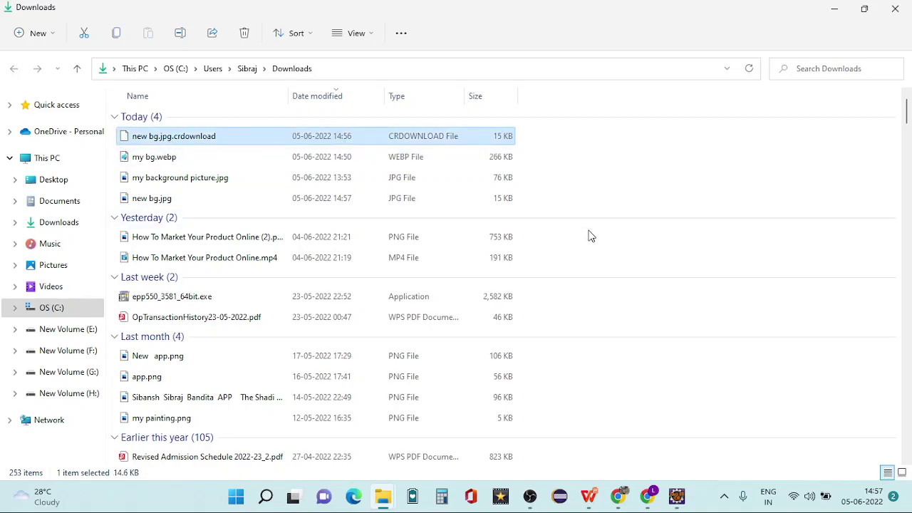
{"action": "right_click", "coordinate": [651, 161]}
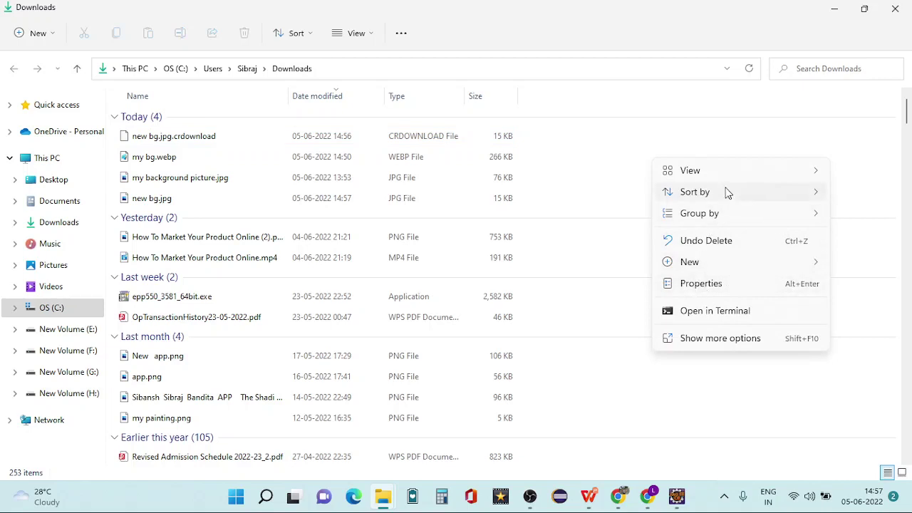
{"action": "mouse_move", "coordinate": [677, 496]}
{"action": "left_click", "coordinate": [711, 395]}
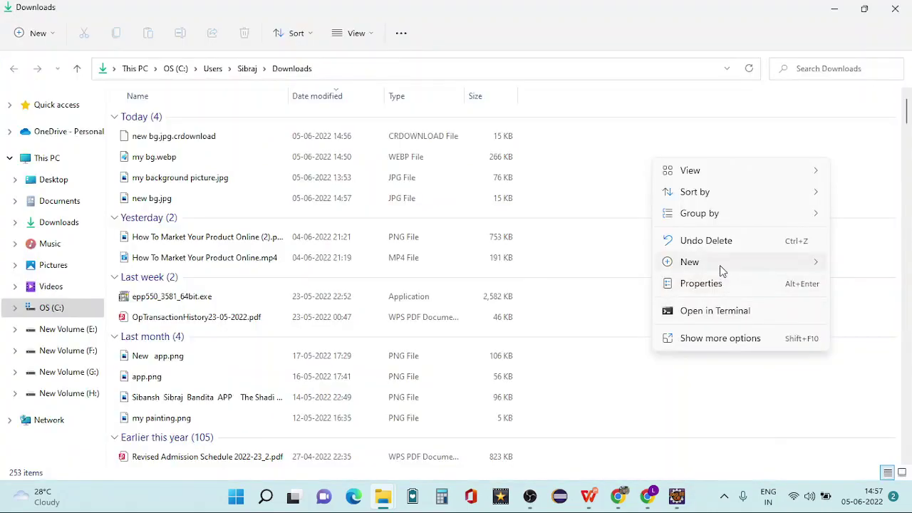
{"action": "left_click", "coordinate": [704, 337]}
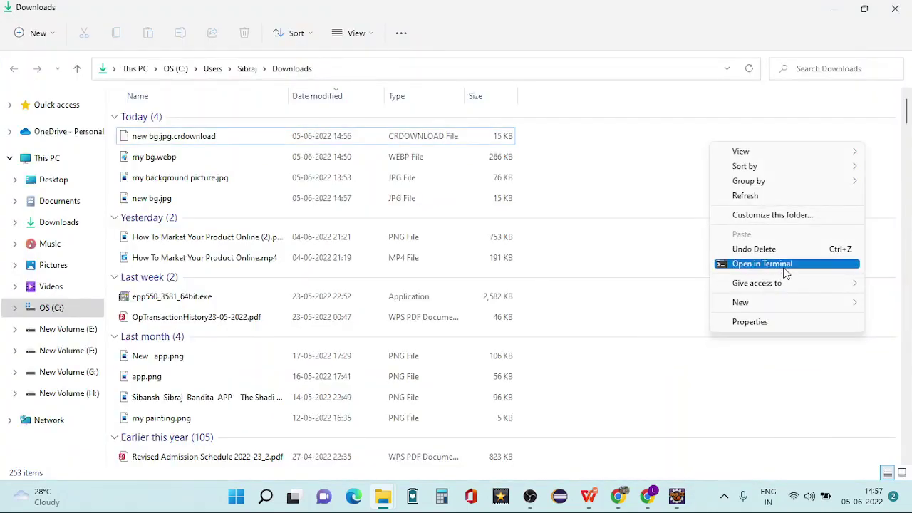
{"action": "left_click", "coordinate": [759, 202]}
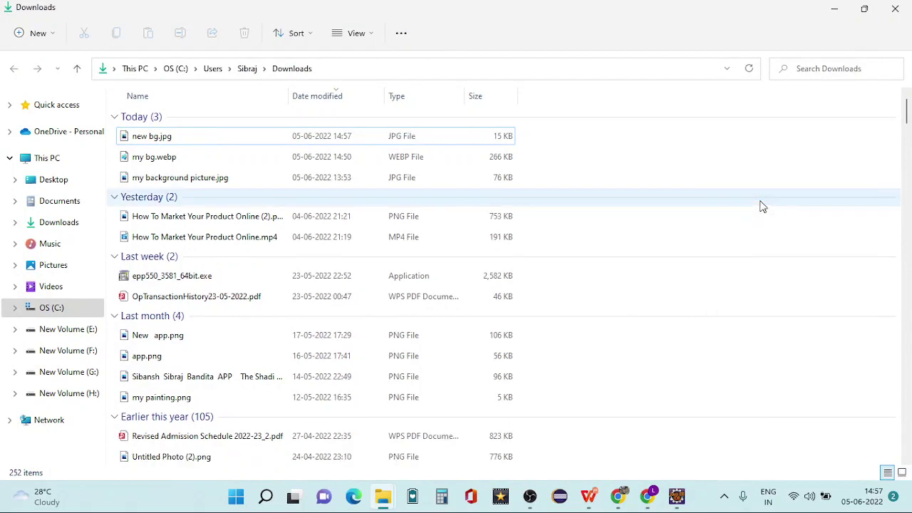
Open new bg.jpg in Photos and enlarge the view to 345%.
{"action": "left_click", "coordinate": [200, 139]}
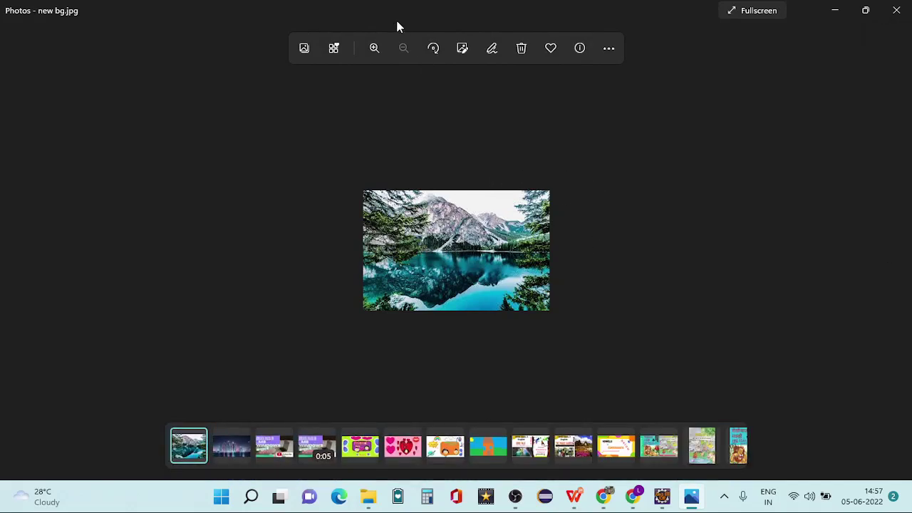
{"action": "left_click", "coordinate": [373, 47]}
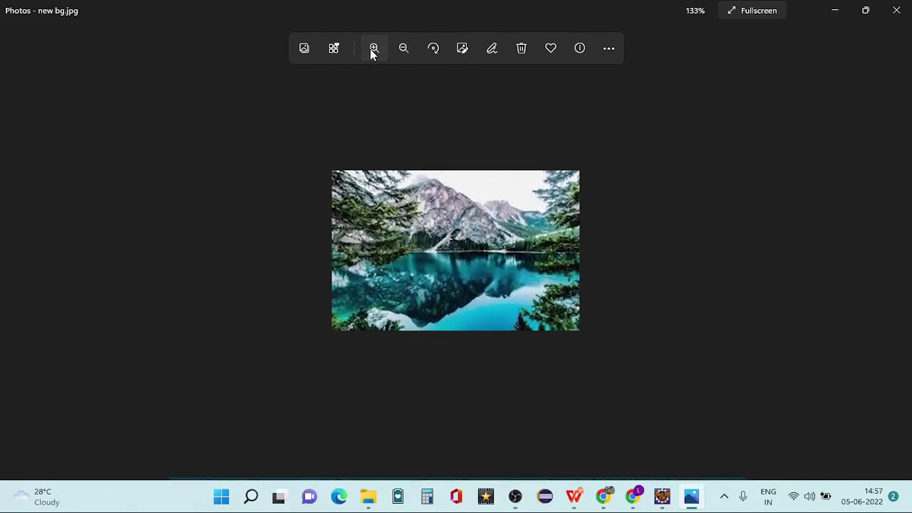
{"action": "left_click", "coordinate": [373, 48]}
{"action": "left_click", "coordinate": [373, 47]}
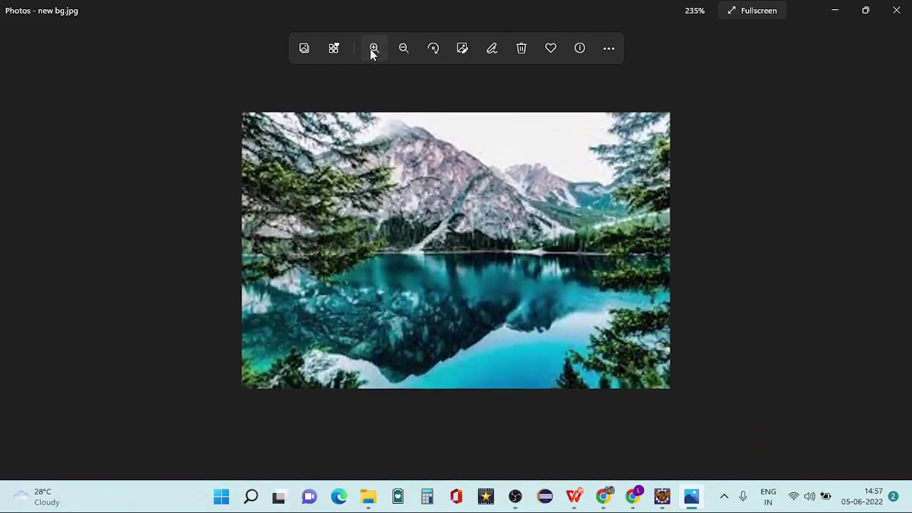
{"action": "left_click", "coordinate": [373, 47]}
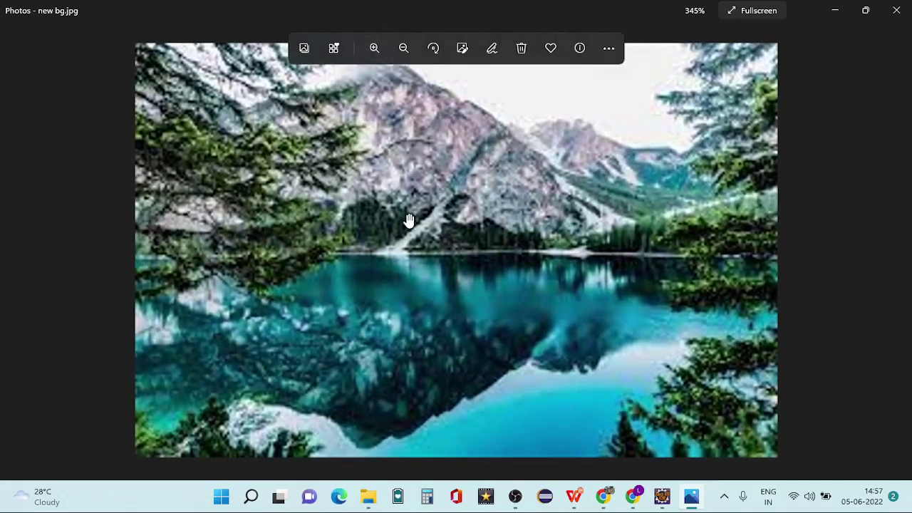
Look at the picture's options for setting it as lock screen or background, and dismiss them.
{"action": "right_click", "coordinate": [402, 210]}
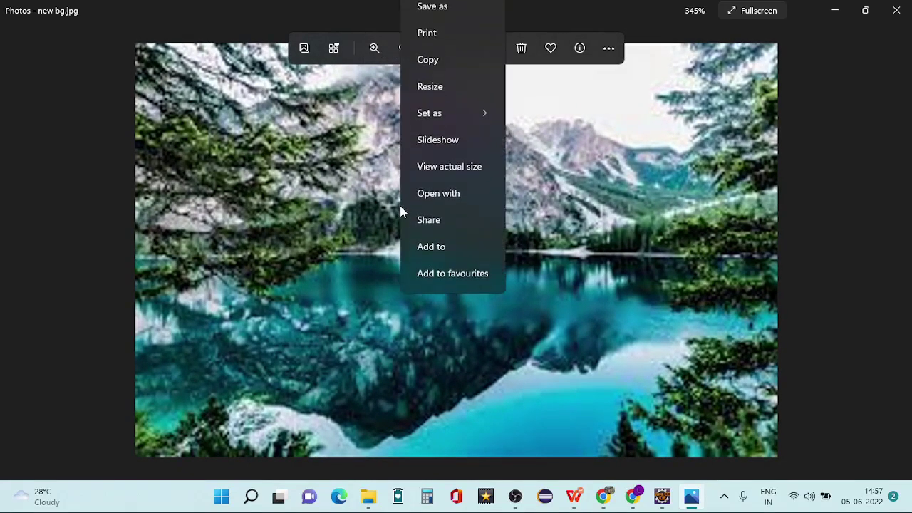
{"action": "mouse_move", "coordinate": [464, 133]}
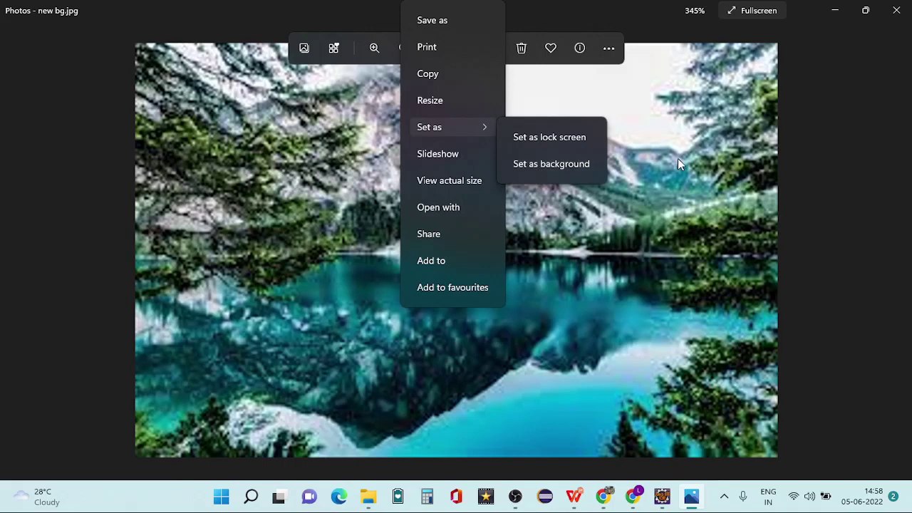
{"action": "left_click", "coordinate": [560, 282]}
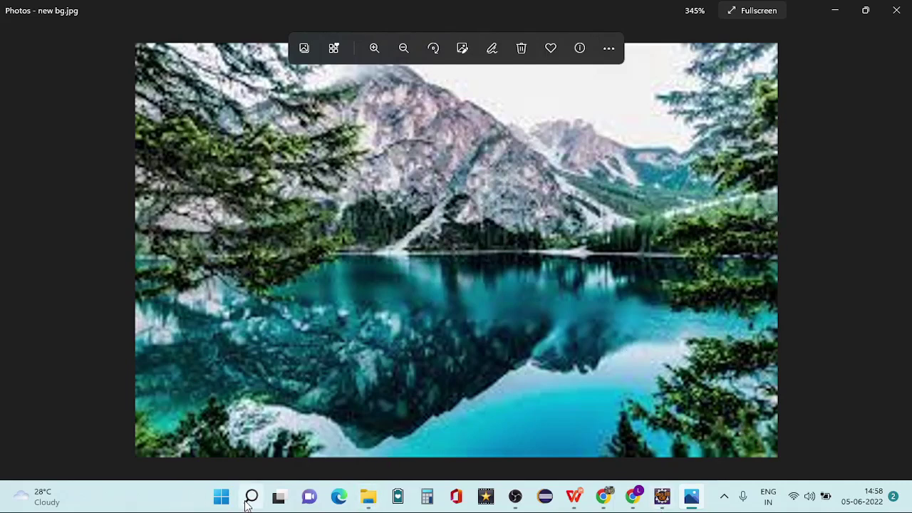
Minimize the Photos, Downloads and Chrome windows to show the desktop.
{"action": "mouse_move", "coordinate": [247, 504]}
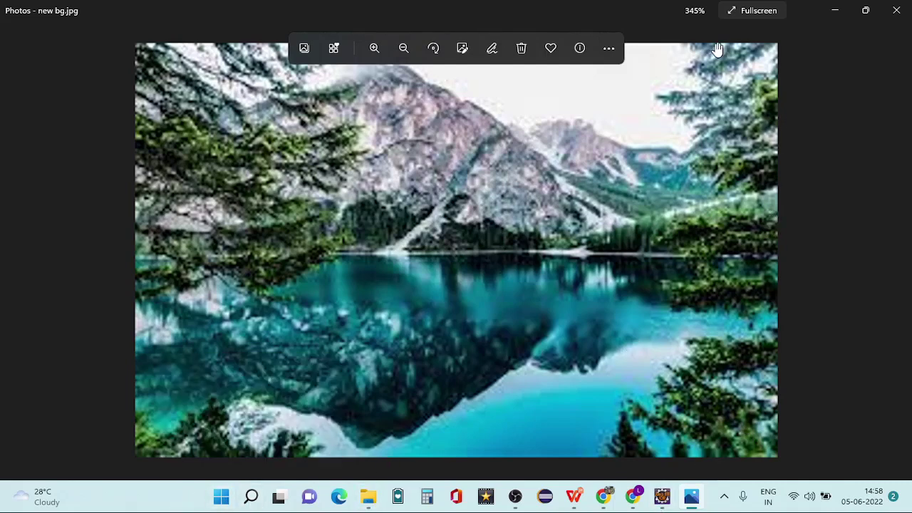
{"action": "left_click", "coordinate": [840, 9]}
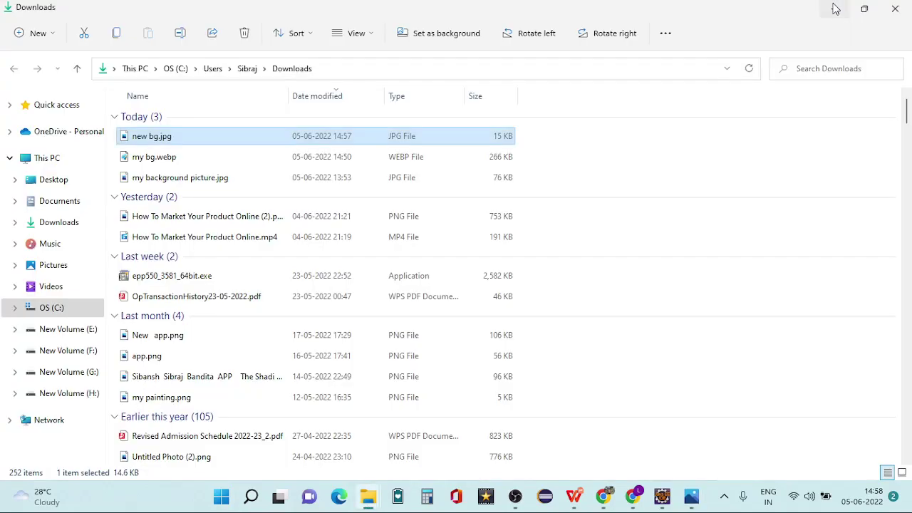
{"action": "left_click", "coordinate": [835, 9]}
{"action": "left_click", "coordinate": [835, 8]}
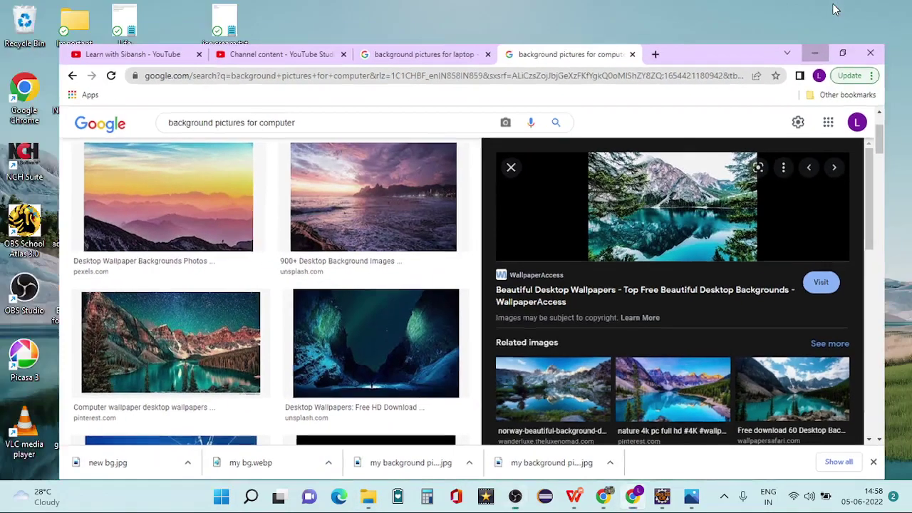
Open the Background page of the Windows Personalization settings from the desktop.
{"action": "right_click", "coordinate": [318, 139]}
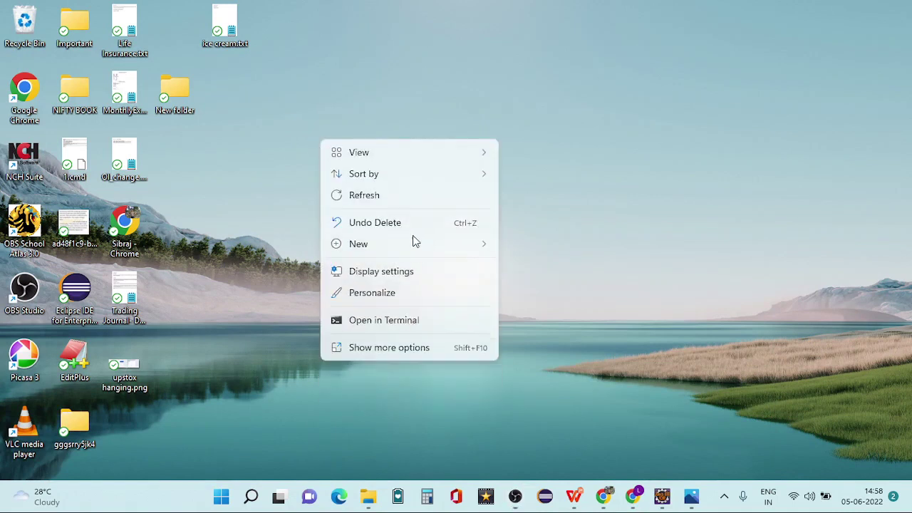
{"action": "left_click", "coordinate": [387, 295]}
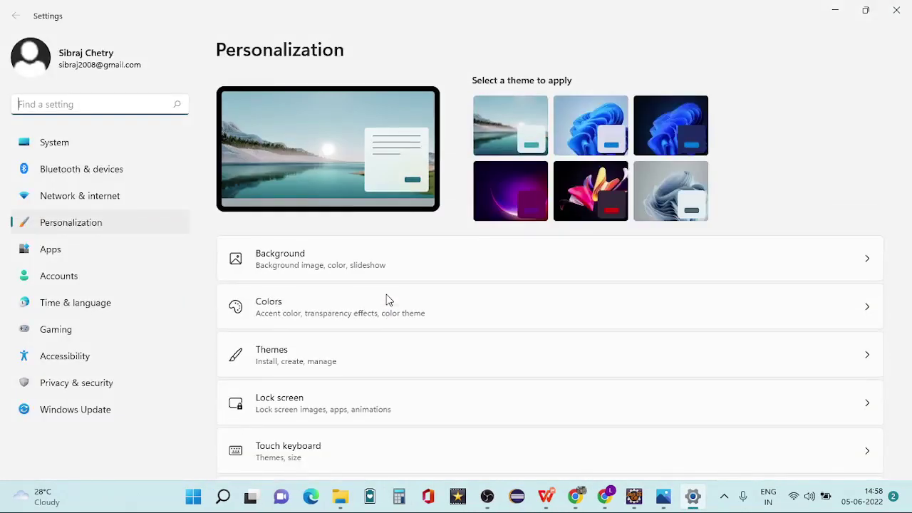
{"action": "left_click", "coordinate": [573, 269]}
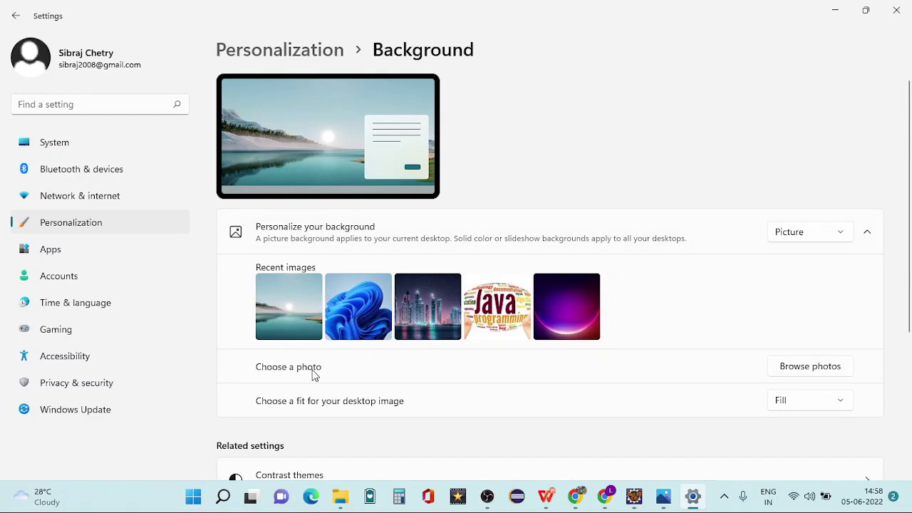
Set new bg.jpg from the Downloads folder as the desktop background and minimize Settings to show the desktop.
{"action": "left_click", "coordinate": [814, 372]}
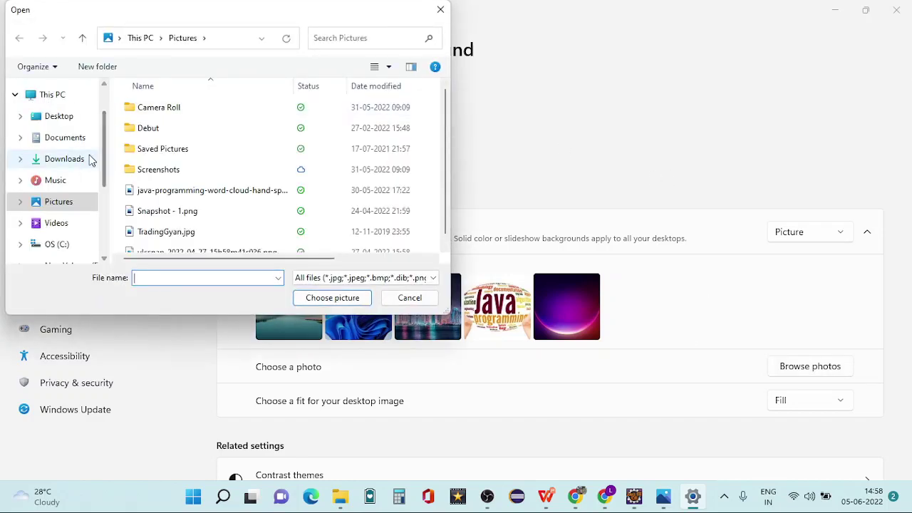
{"action": "left_click", "coordinate": [66, 164]}
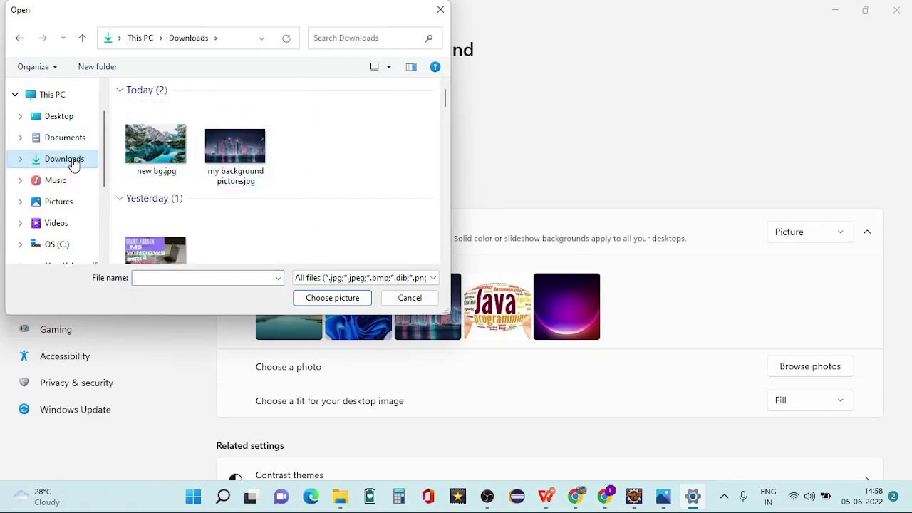
{"action": "left_click", "coordinate": [166, 151]}
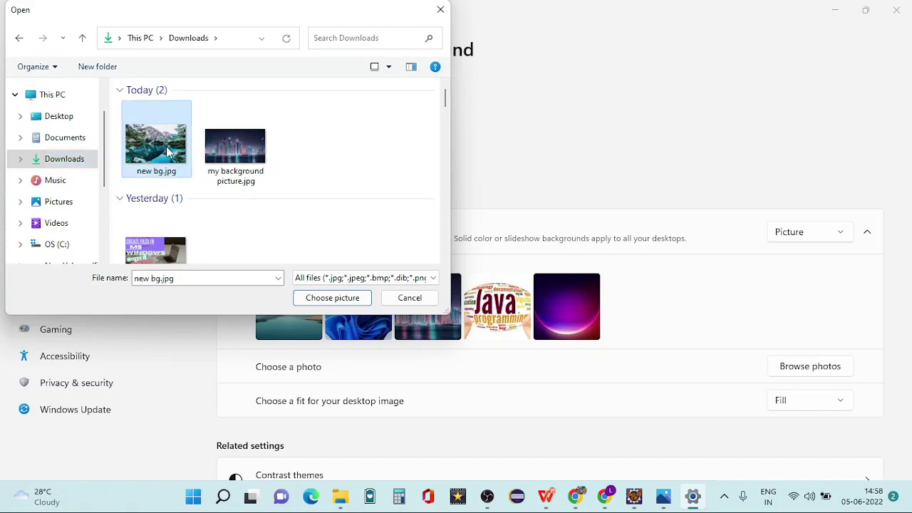
{"action": "left_click", "coordinate": [348, 299]}
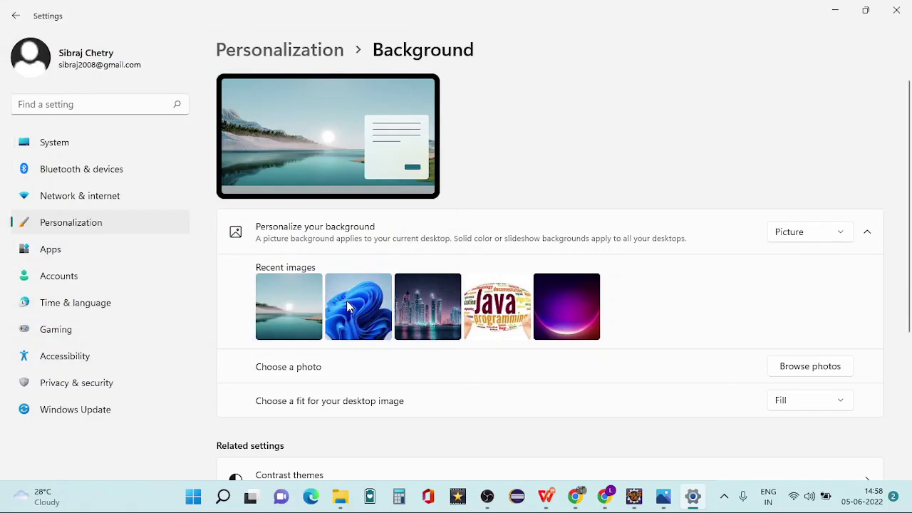
{"action": "left_click", "coordinate": [830, 11]}
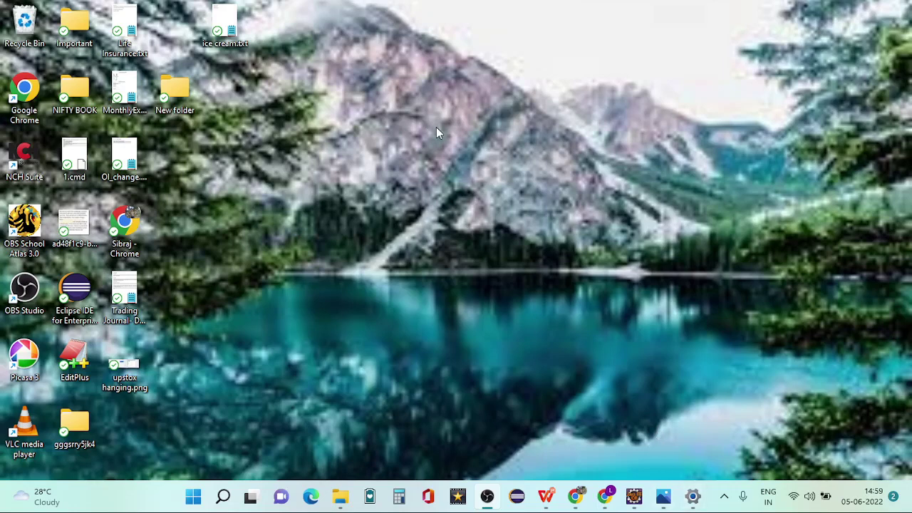
Switch back to Settings, set the sunrise lake picture from the recent images as background, and minimize the window.
{"action": "left_click", "coordinate": [693, 497]}
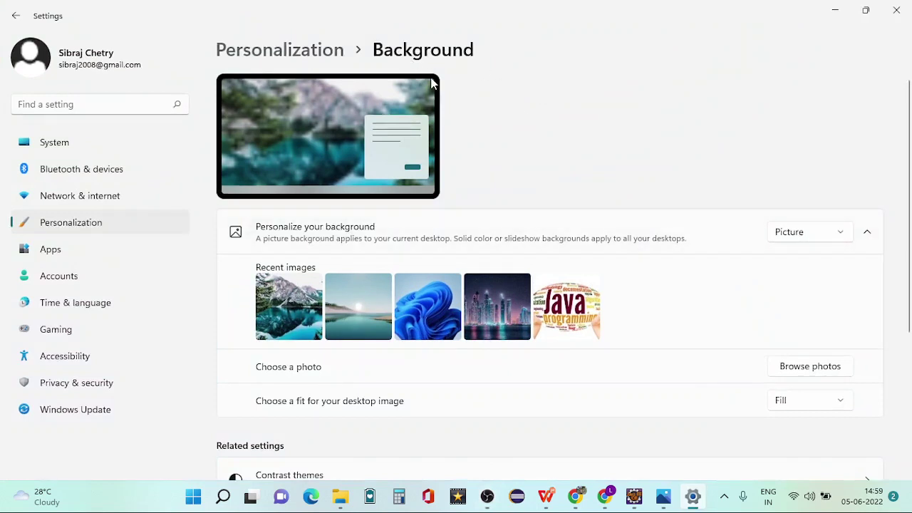
{"action": "left_click", "coordinate": [349, 312]}
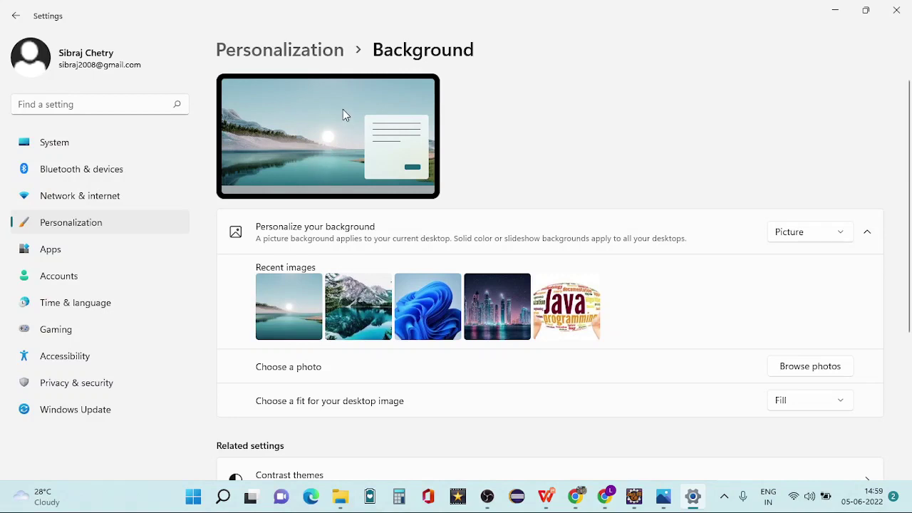
{"action": "left_click", "coordinate": [833, 10]}
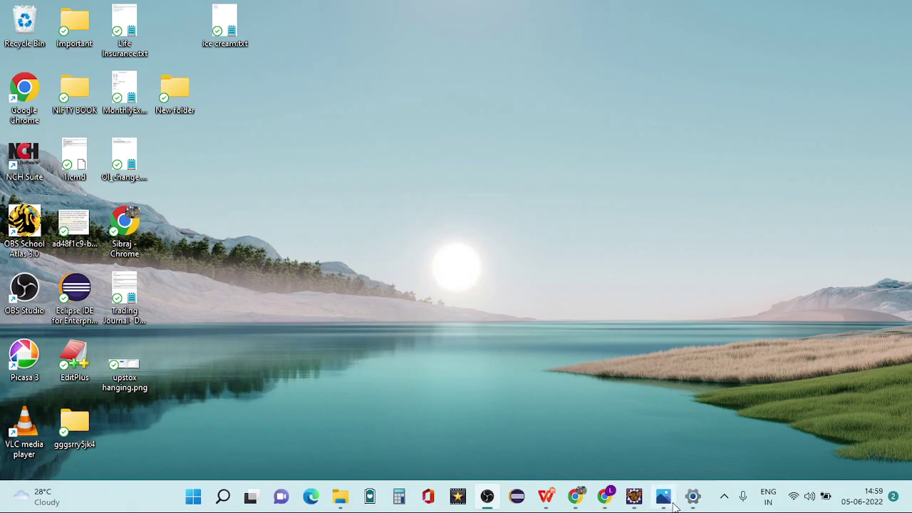
Bring up the Photos window showing new bg.jpg and close it.
{"action": "mouse_move", "coordinate": [663, 497]}
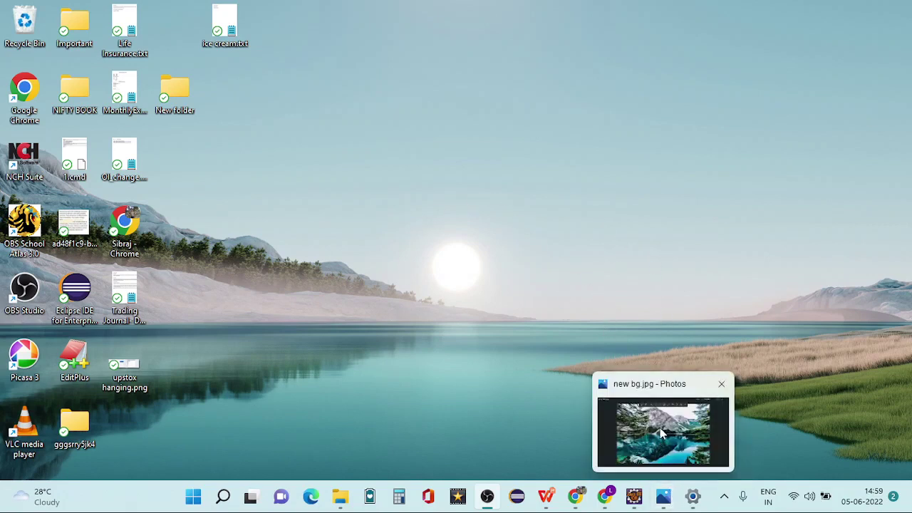
{"action": "left_click", "coordinate": [649, 399]}
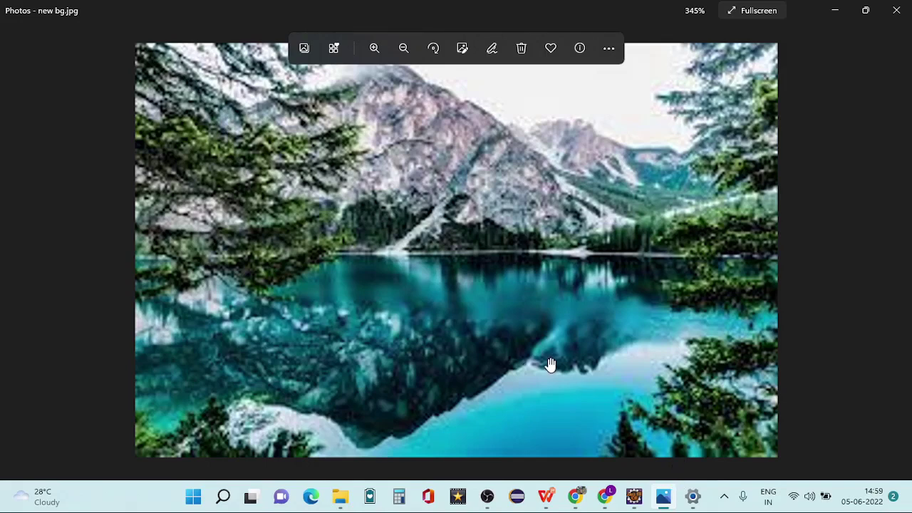
{"action": "left_click", "coordinate": [896, 10]}
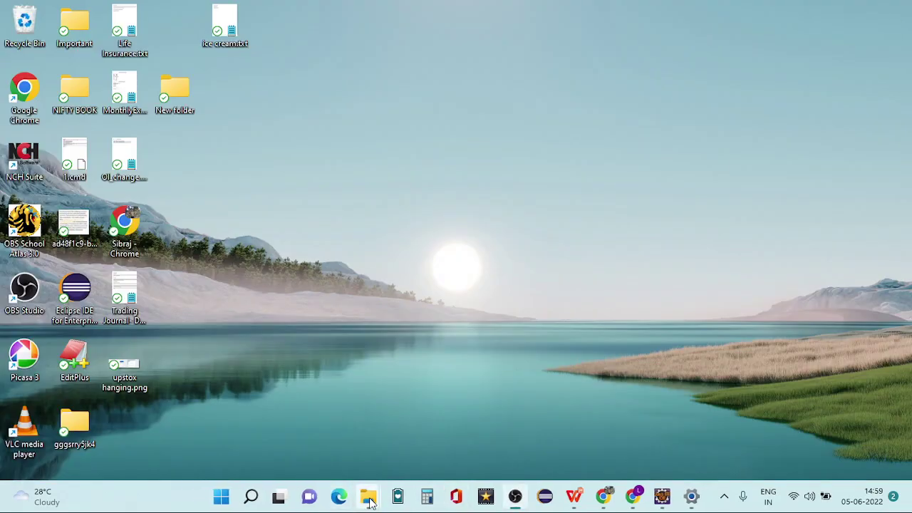
Switch to the Downloads folder, open new bg.jpg in Photos and enlarge the view to 259%.
{"action": "mouse_move", "coordinate": [370, 503]}
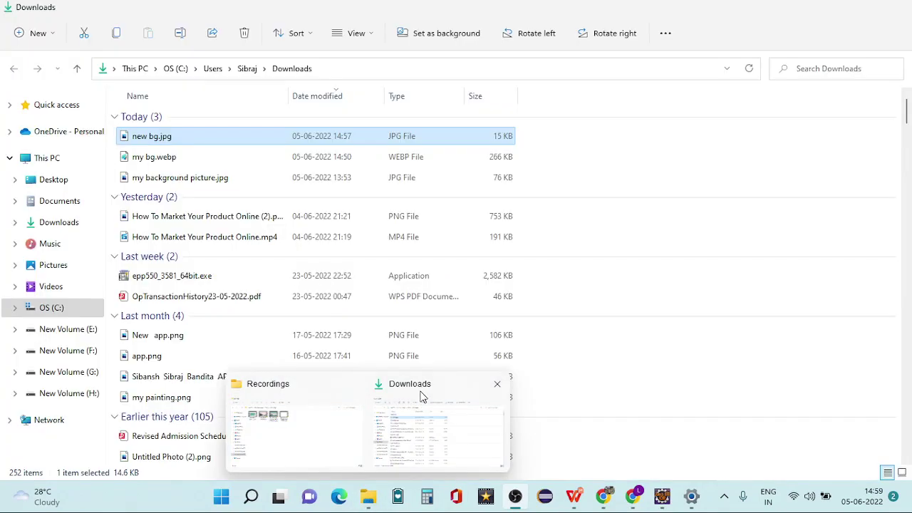
{"action": "left_click", "coordinate": [422, 396]}
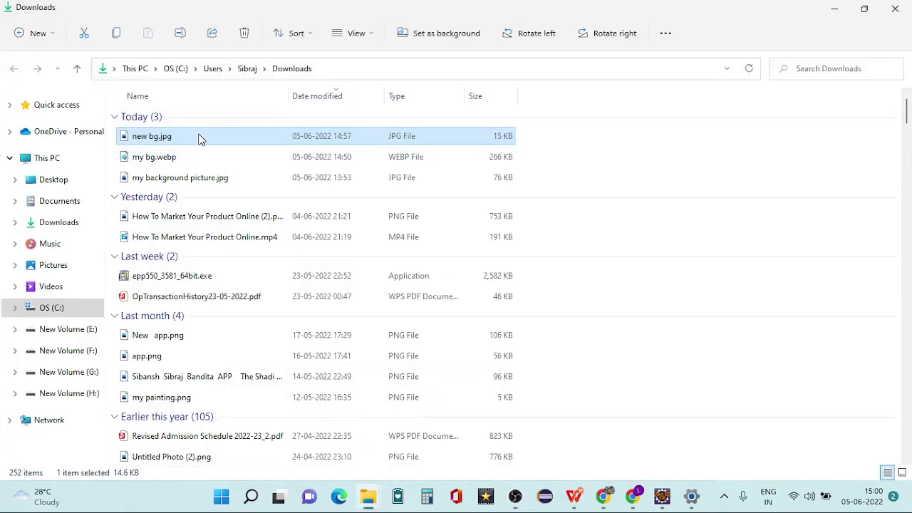
{"action": "double_click", "coordinate": [200, 137]}
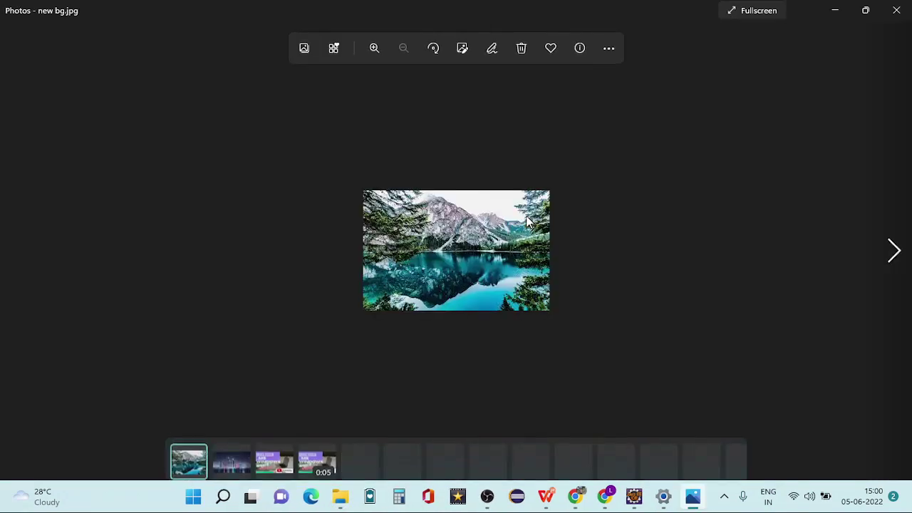
{"action": "left_click", "coordinate": [377, 53]}
{"action": "left_click", "coordinate": [375, 52]}
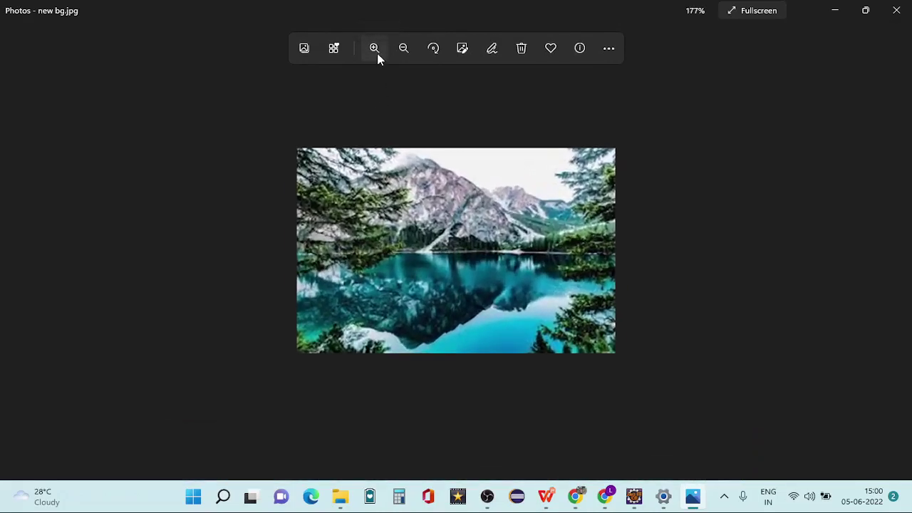
{"action": "left_click", "coordinate": [375, 52]}
{"action": "left_click", "coordinate": [375, 51]}
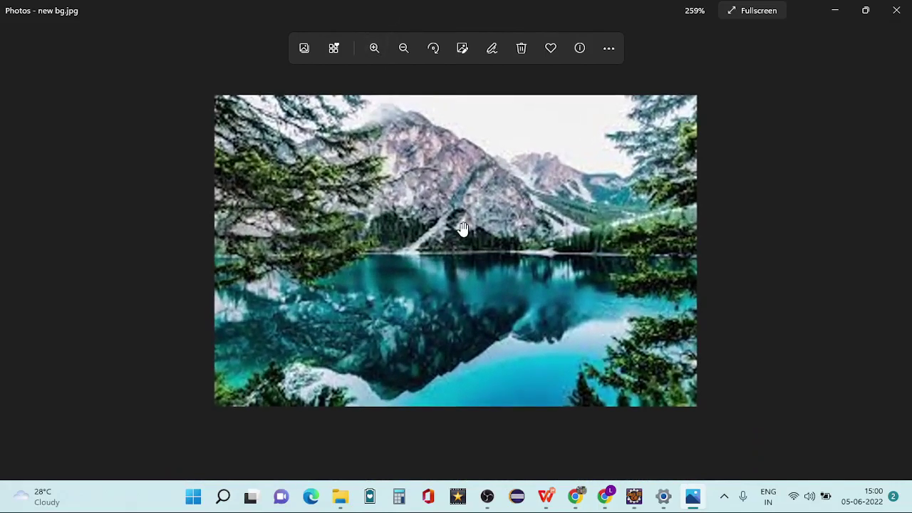
Set the opened picture as the desktop background from Photos and minimize the Photos and Downloads windows.
{"action": "right_click", "coordinate": [461, 228]}
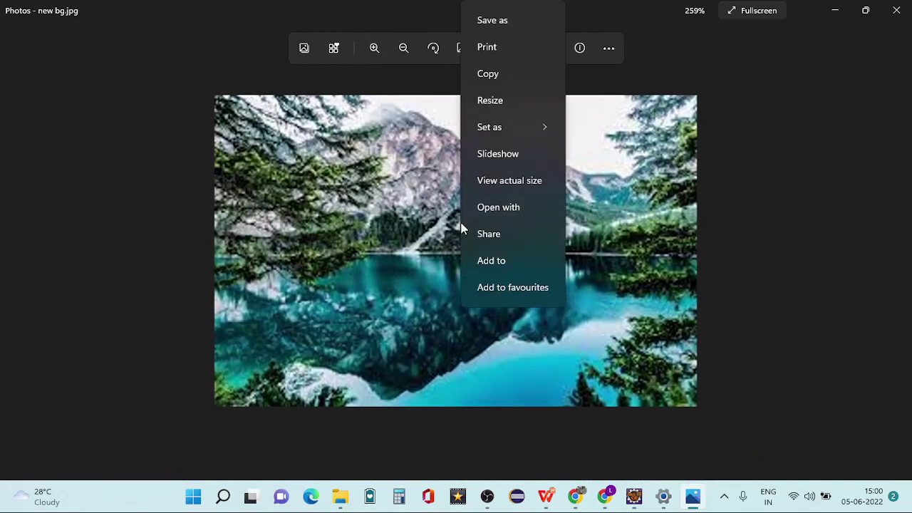
{"action": "mouse_move", "coordinate": [528, 126]}
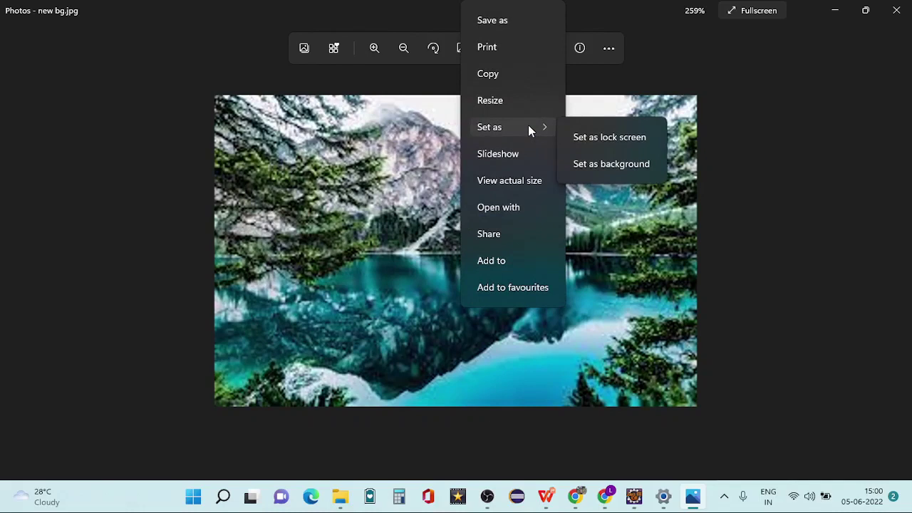
{"action": "left_click", "coordinate": [621, 165]}
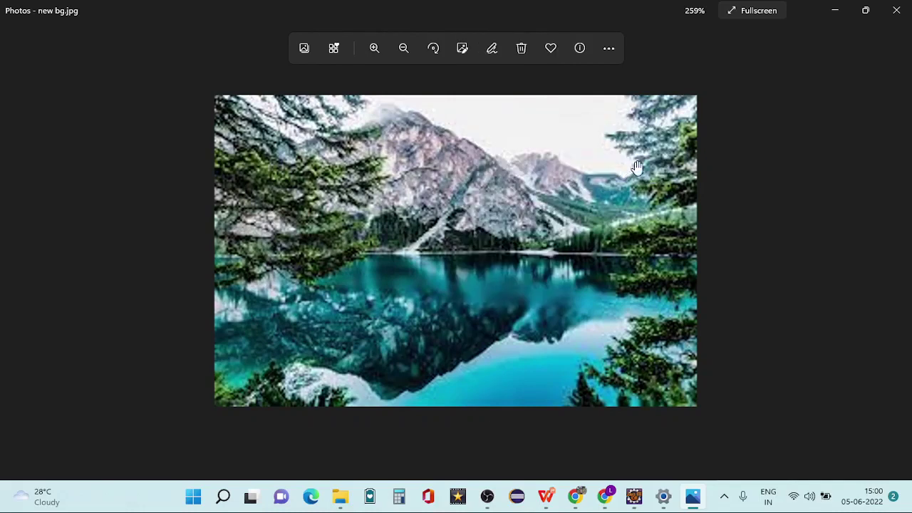
{"action": "left_click", "coordinate": [835, 16]}
{"action": "left_click", "coordinate": [834, 13]}
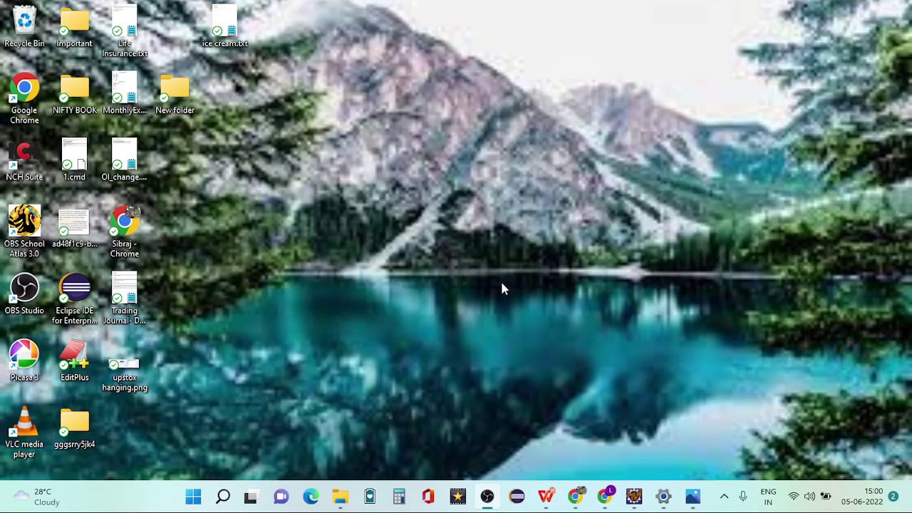
In the background settings, try the blue bloom image, set the sunrise lake picture as background again, and close Settings.
{"action": "mouse_move", "coordinate": [663, 497]}
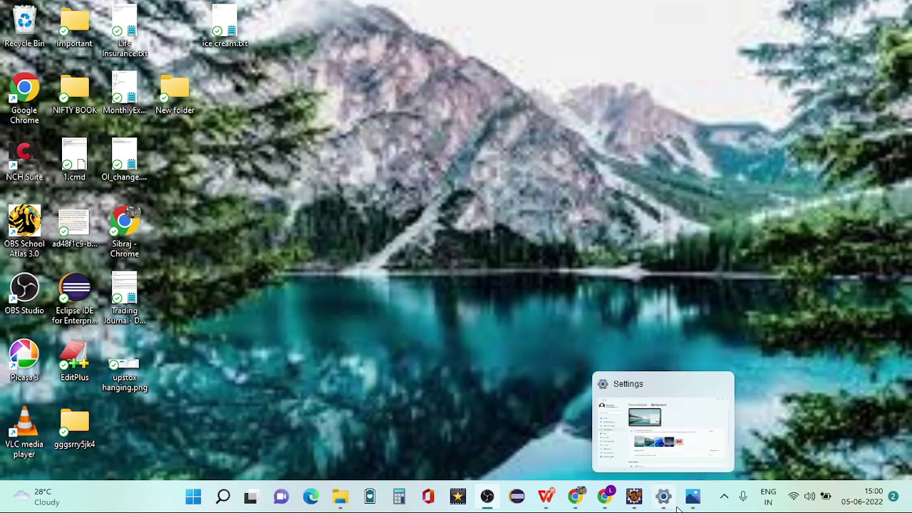
{"action": "left_click", "coordinate": [668, 445]}
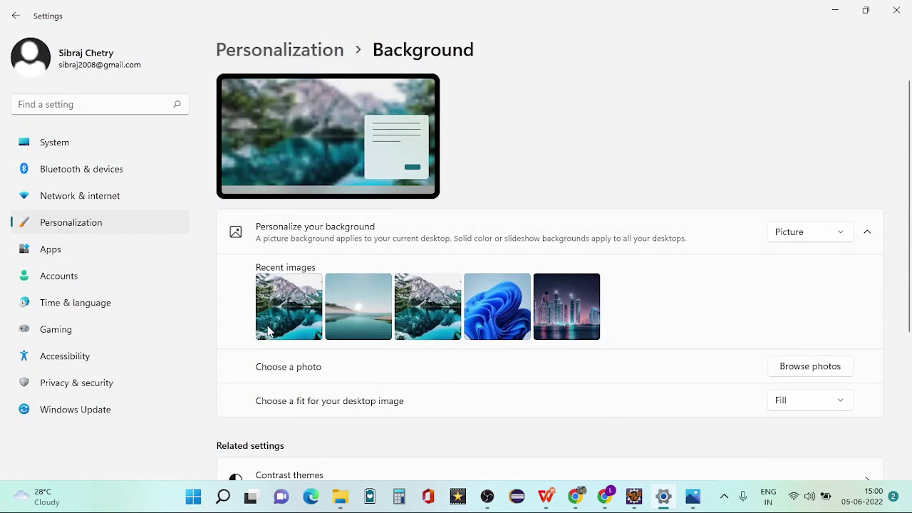
{"action": "left_click", "coordinate": [419, 312]}
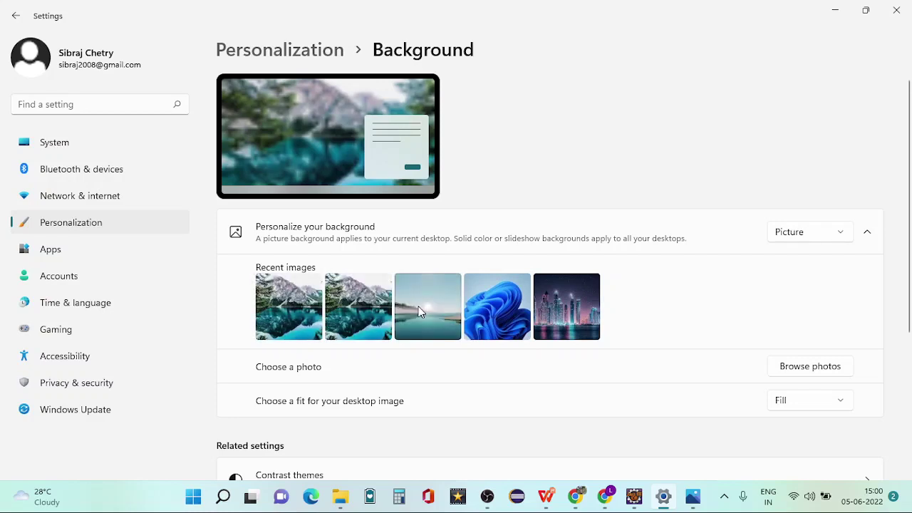
{"action": "left_click", "coordinate": [434, 304]}
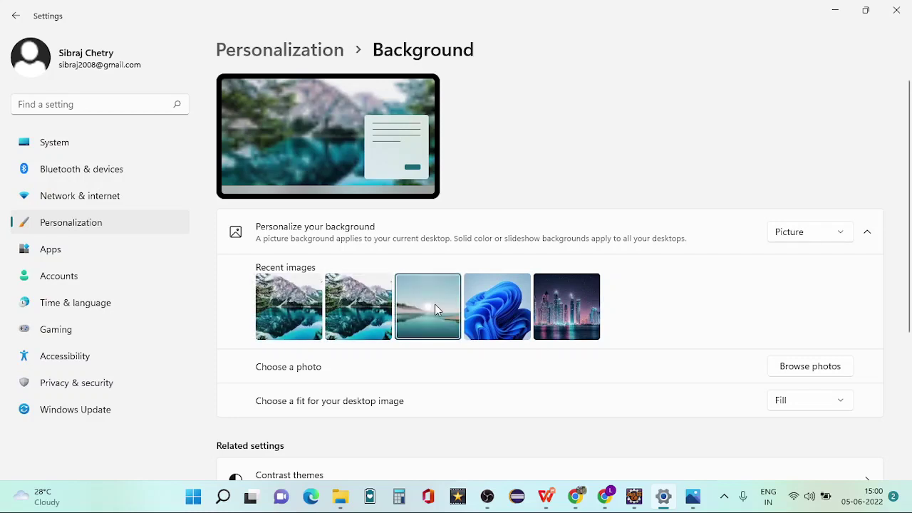
{"action": "left_click", "coordinate": [505, 321]}
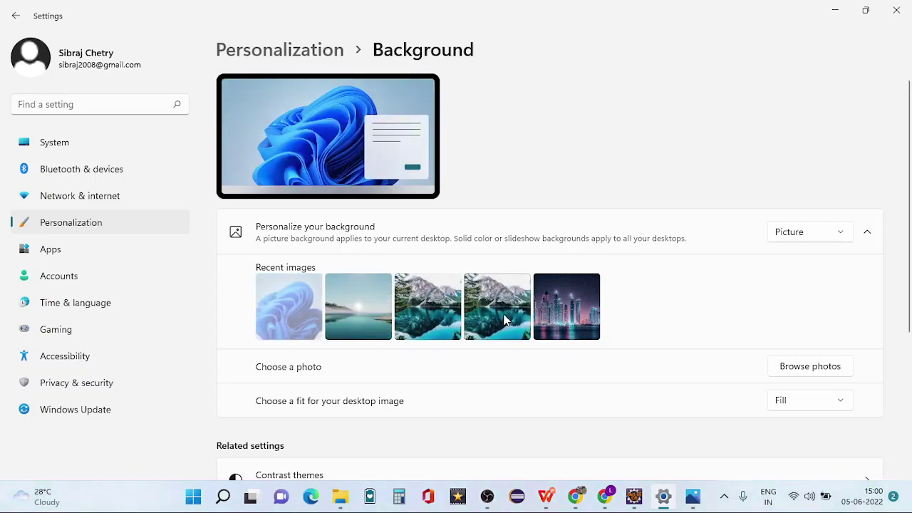
{"action": "left_click", "coordinate": [345, 301]}
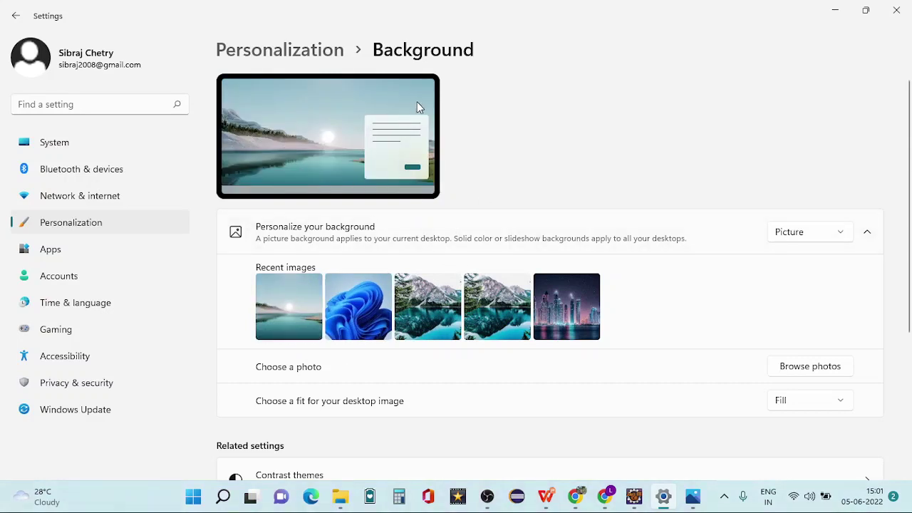
{"action": "left_click", "coordinate": [897, 10]}
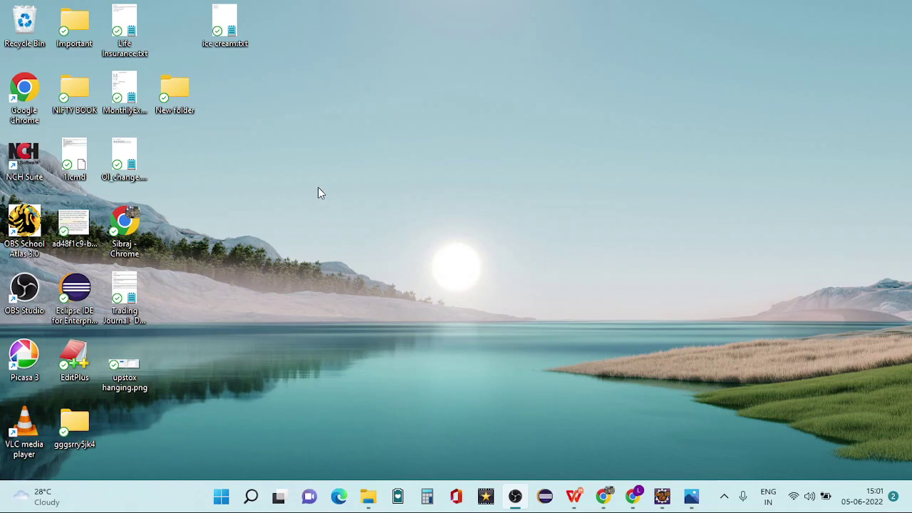
Open and close New folder on the desktop, and select new bg.jpg in the Downloads folder.
{"action": "double_click", "coordinate": [180, 93]}
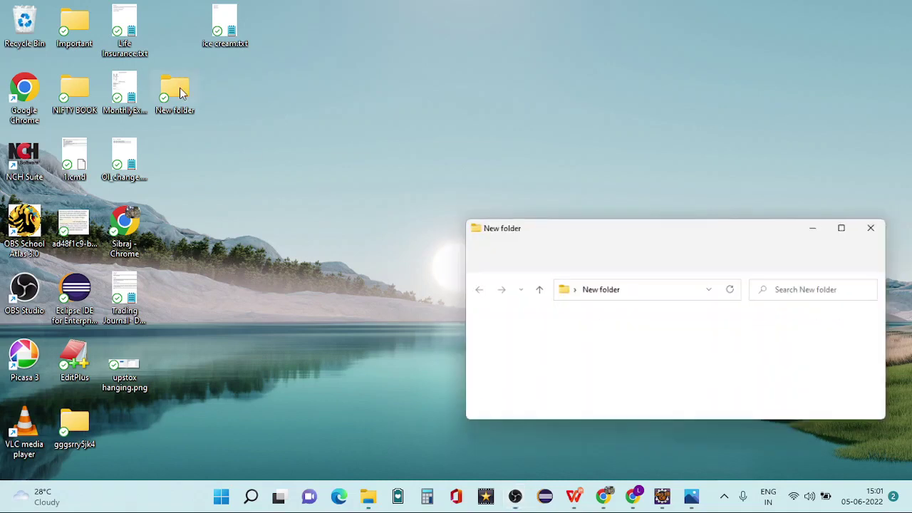
{"action": "left_click", "coordinate": [878, 226]}
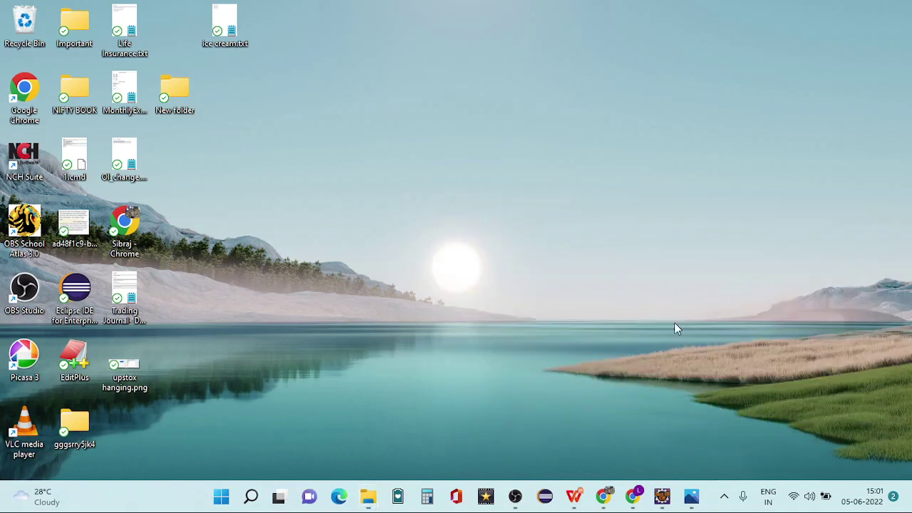
{"action": "mouse_move", "coordinate": [369, 505]}
{"action": "left_click", "coordinate": [428, 384]}
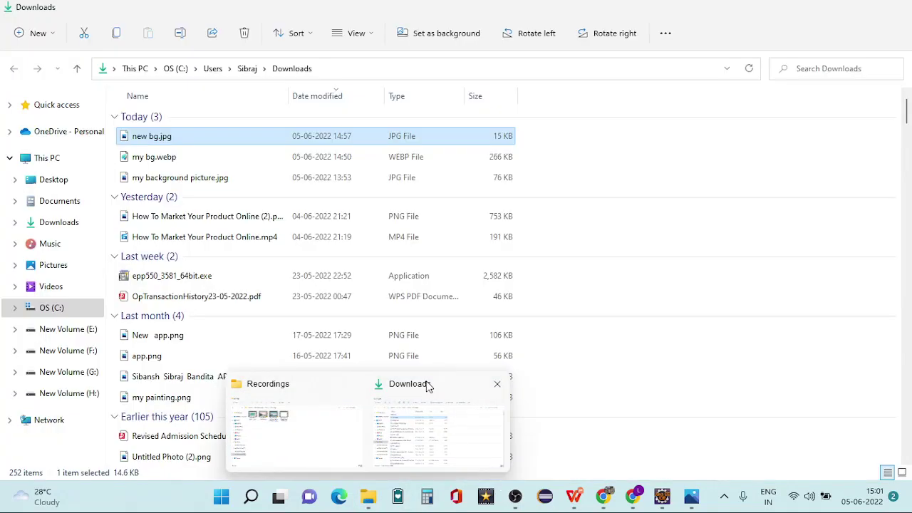
{"action": "left_click", "coordinate": [193, 163]}
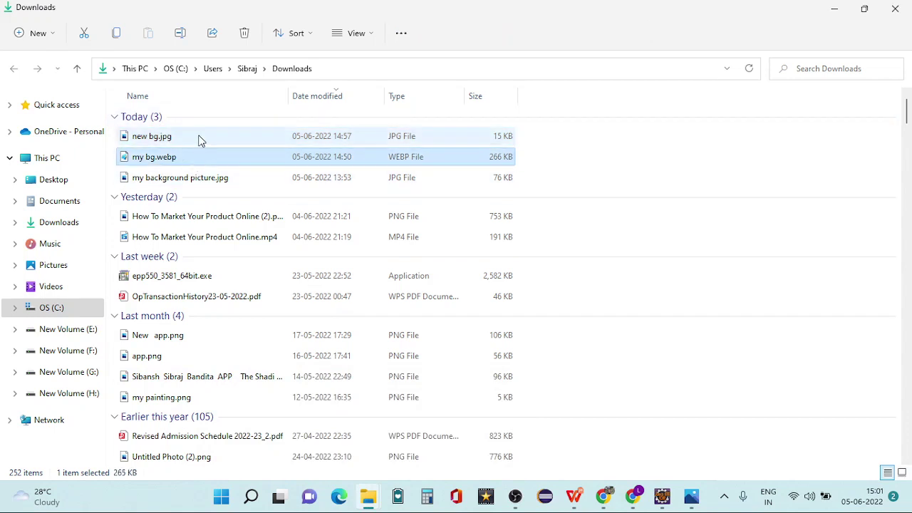
{"action": "left_click", "coordinate": [200, 139]}
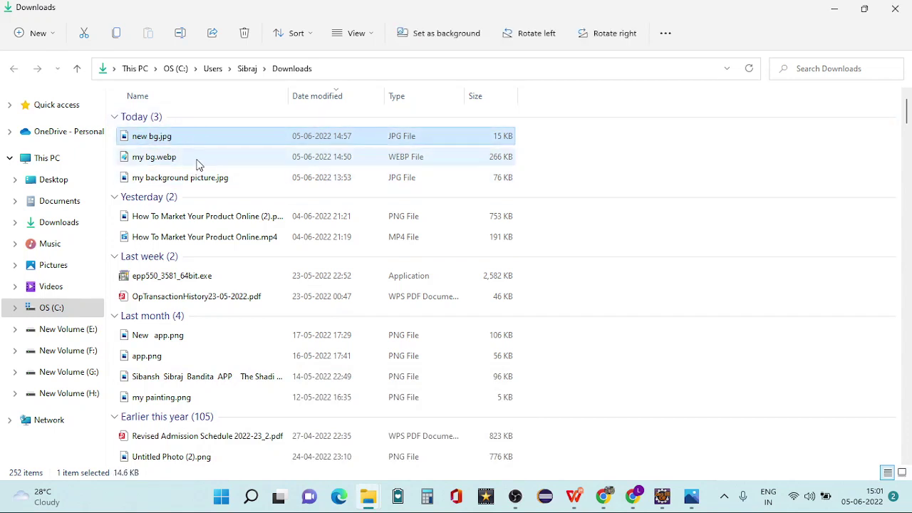
Delete my bg.webp from the Downloads folder.
{"action": "left_click", "coordinate": [199, 164]}
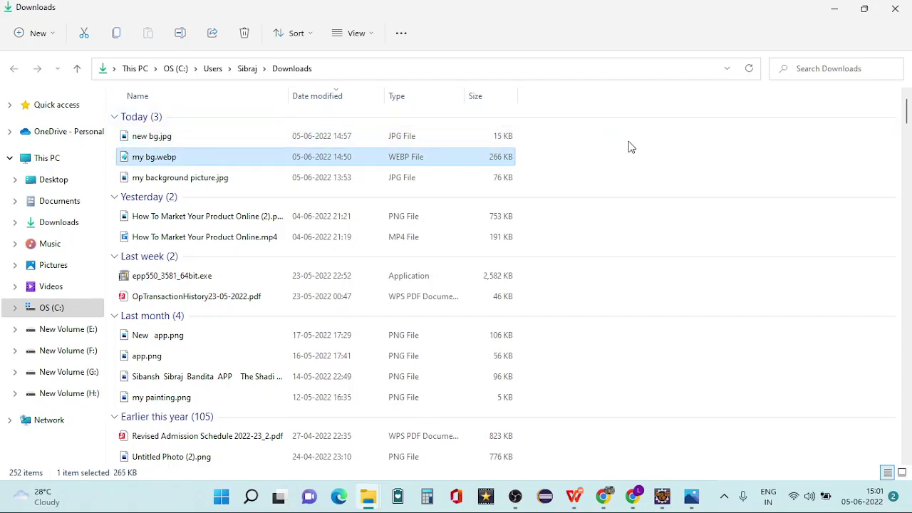
{"action": "right_click", "coordinate": [209, 161]}
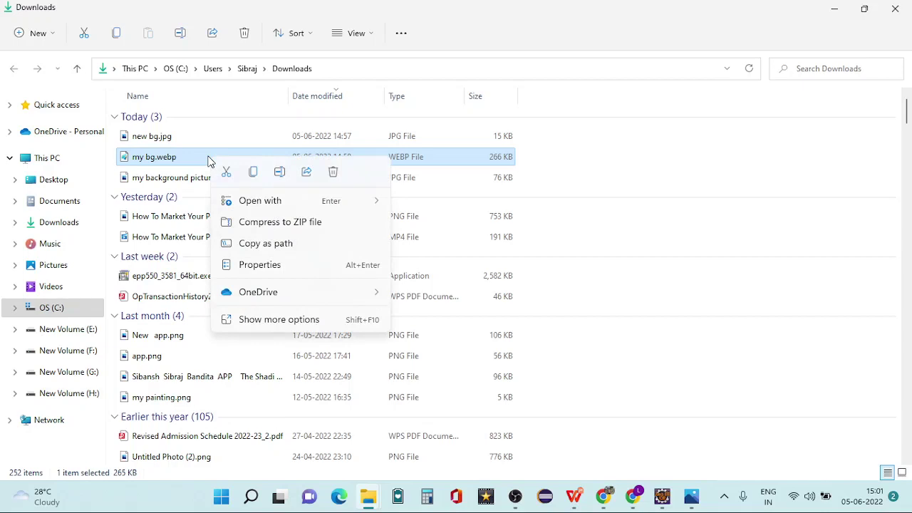
{"action": "left_click", "coordinate": [612, 164]}
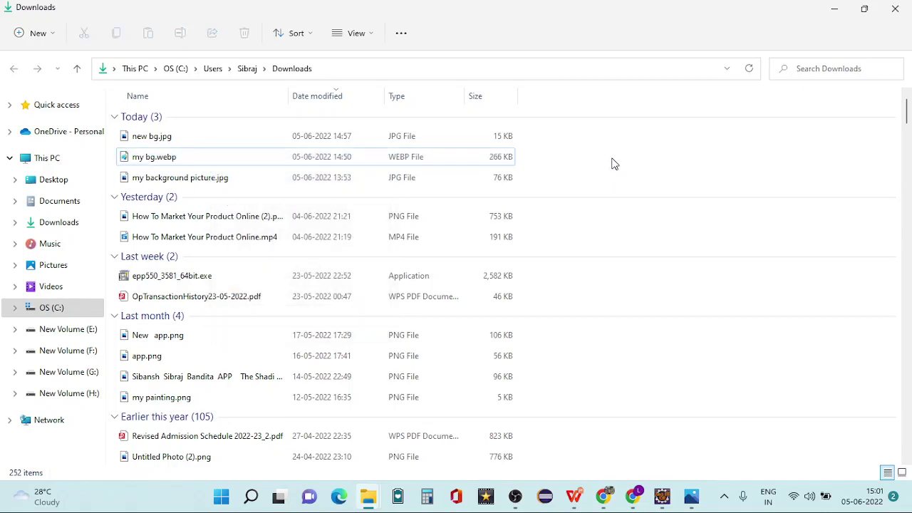
{"action": "left_click", "coordinate": [176, 163]}
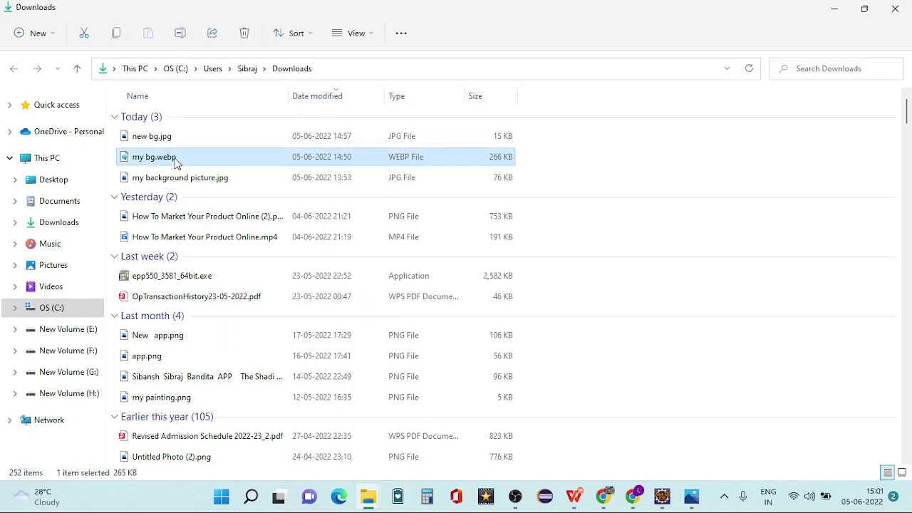
{"action": "right_click", "coordinate": [176, 163]}
{"action": "left_click", "coordinate": [288, 323]}
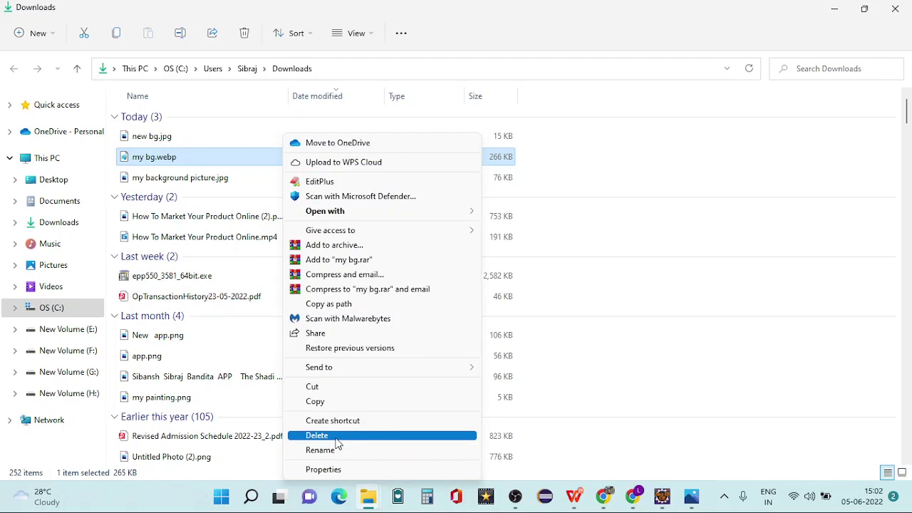
{"action": "left_click", "coordinate": [336, 438]}
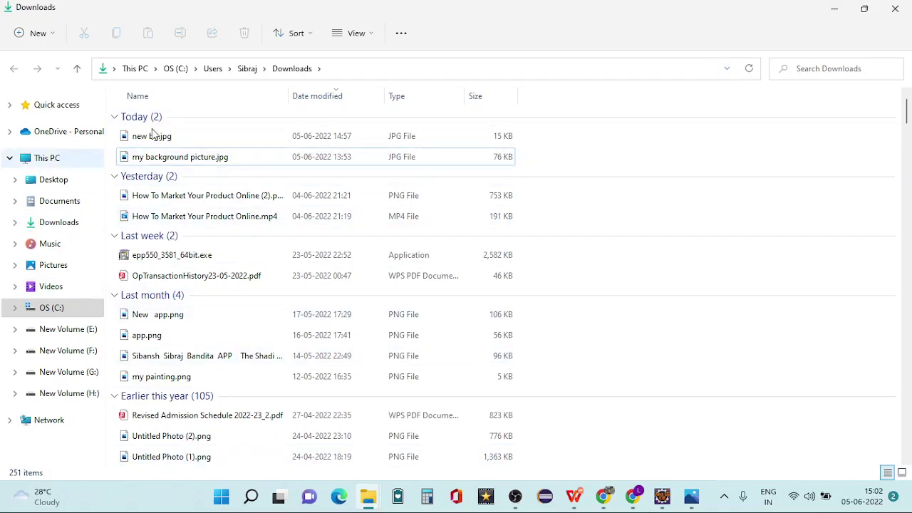
Minimize the Downloads window and move the Recycle Bin icon to the empty desktop area beyond ice cream.txt.
{"action": "left_click", "coordinate": [839, 7]}
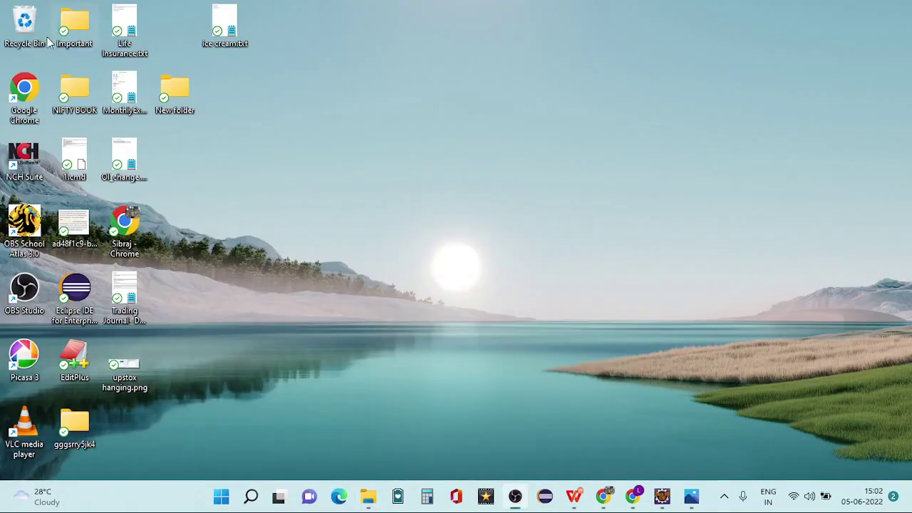
{"action": "left_click_drag", "start_coordinate": [26, 23], "coordinate": [419, 27]}
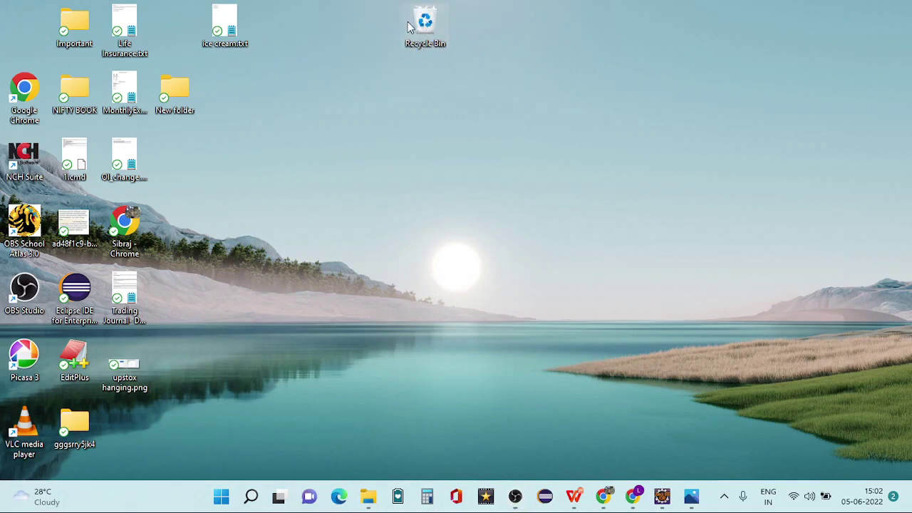
{"action": "left_click", "coordinate": [392, 128]}
Open the Recycle Bin in a maximized window and sort its items by date deleted, newest first.
{"action": "double_click", "coordinate": [426, 20]}
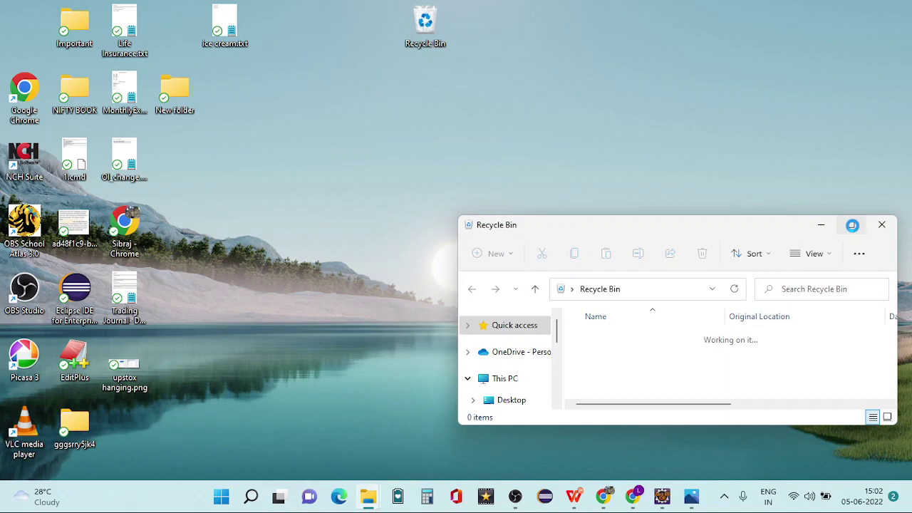
{"action": "mouse_move", "coordinate": [853, 225]}
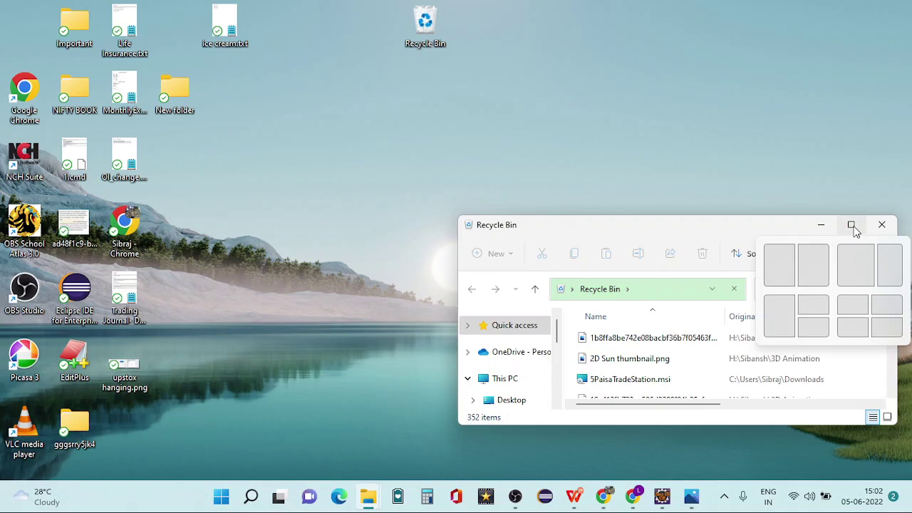
{"action": "left_click", "coordinate": [852, 225]}
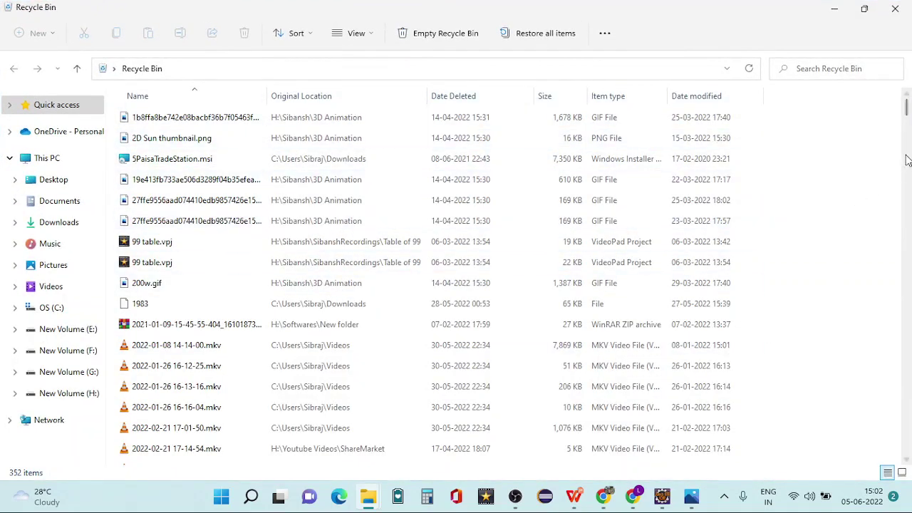
{"action": "mouse_move", "coordinate": [907, 113]}
{"action": "left_mouse_down"}
{"action": "mouse_move", "coordinate": [908, 171]}
{"action": "mouse_move", "coordinate": [907, 107]}
{"action": "left_mouse_up"}
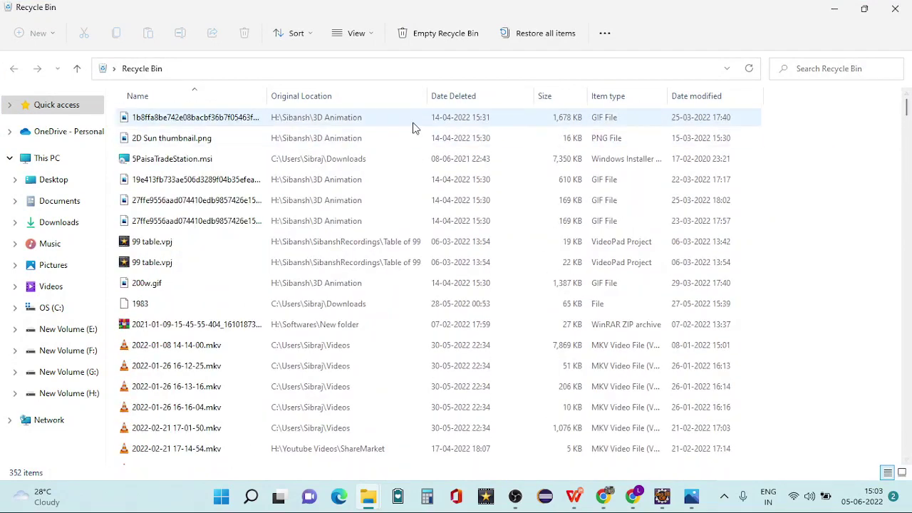
{"action": "left_click", "coordinate": [453, 98]}
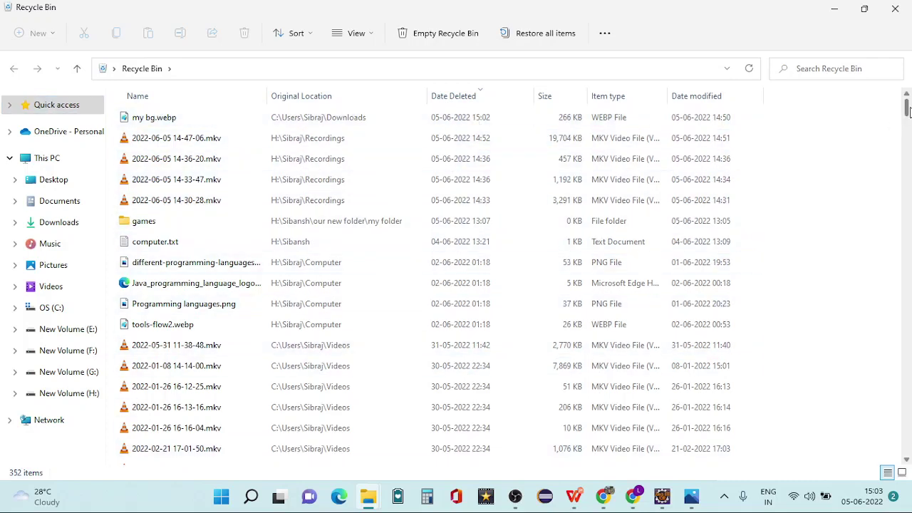
{"action": "mouse_move", "coordinate": [907, 111]}
{"action": "left_mouse_down"}
{"action": "mouse_move", "coordinate": [890, 334]}
{"action": "mouse_move", "coordinate": [867, 462]}
{"action": "mouse_move", "coordinate": [879, 257]}
{"action": "mouse_move", "coordinate": [905, 105]}
{"action": "left_mouse_up"}
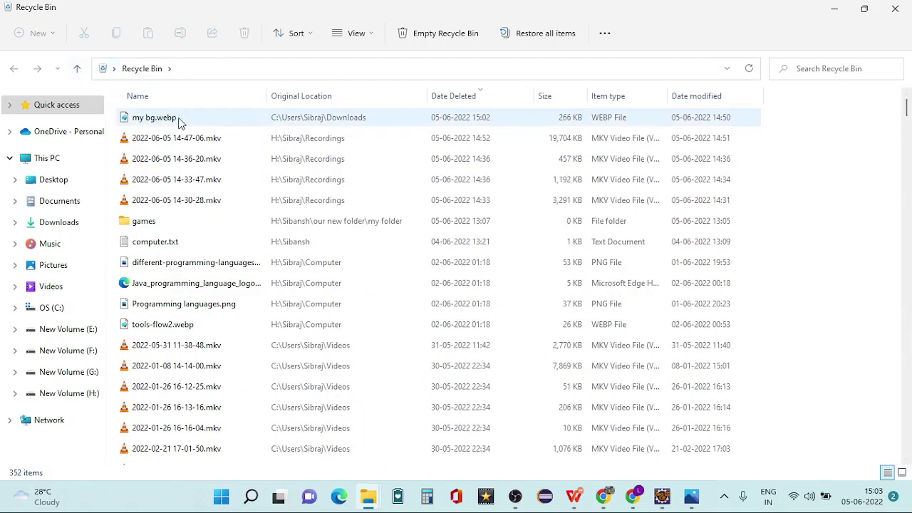
View and close the properties of the deleted my bg.webp, and examine the actions available for the file.
{"action": "left_click", "coordinate": [182, 122]}
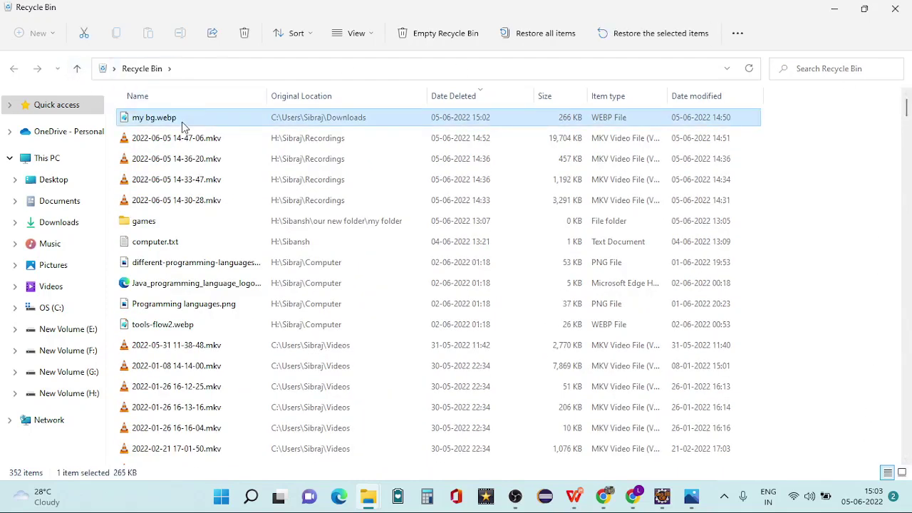
{"action": "double_click", "coordinate": [182, 122]}
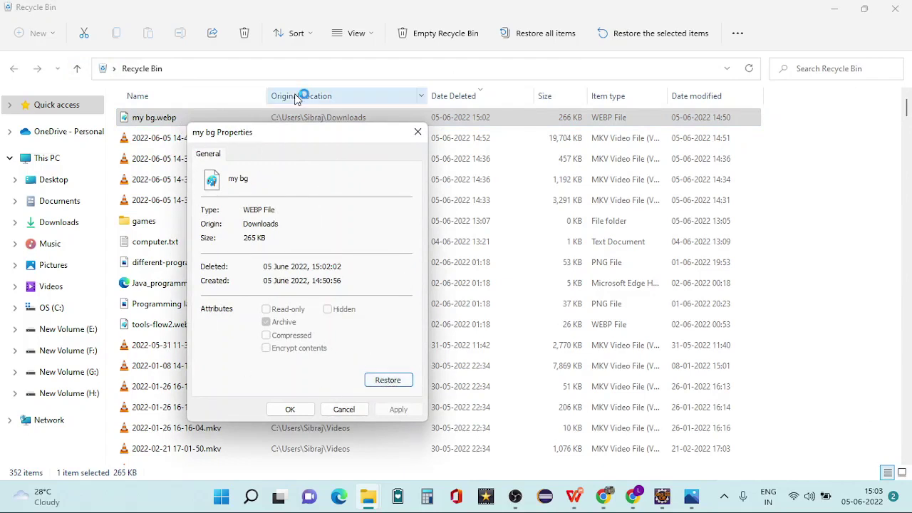
{"action": "left_click", "coordinate": [419, 133]}
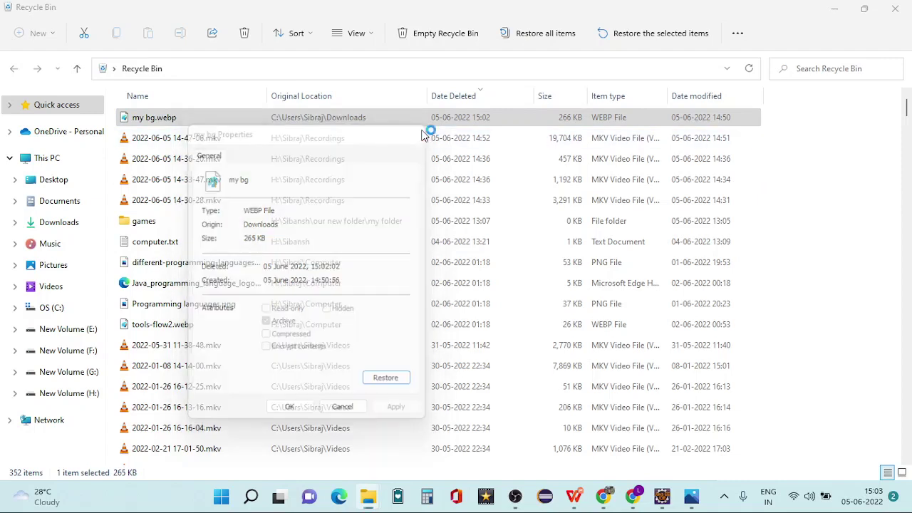
{"action": "right_click", "coordinate": [233, 111]}
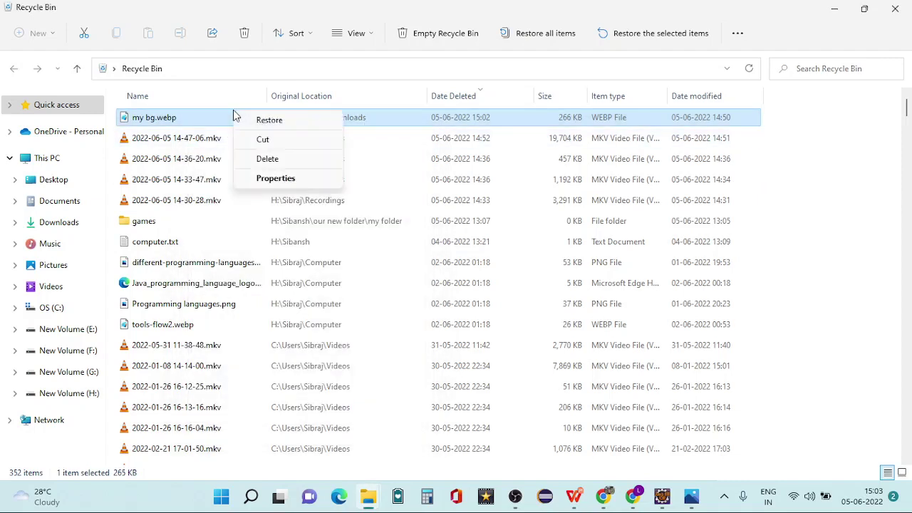
{"action": "left_click", "coordinate": [190, 124]}
{"action": "right_click", "coordinate": [190, 125]}
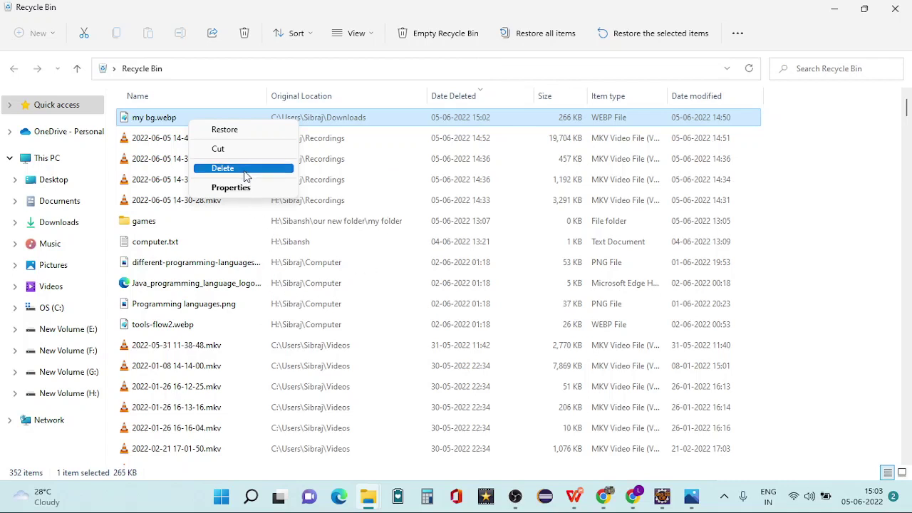
Request permanent deletion of computer.txt, check the Downloads window, and return to the Recycle Bin to decline the deletion.
{"action": "left_click", "coordinate": [176, 244]}
{"action": "right_click", "coordinate": [176, 248]}
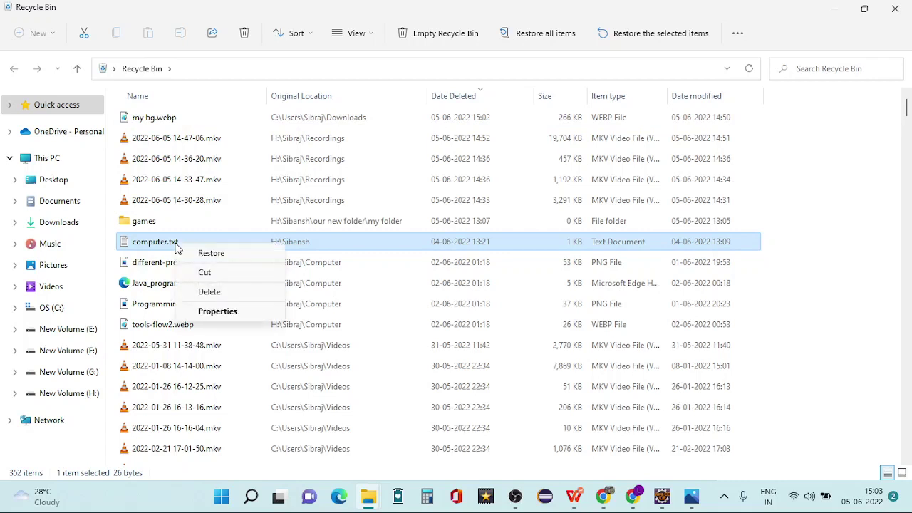
{"action": "left_click", "coordinate": [243, 292]}
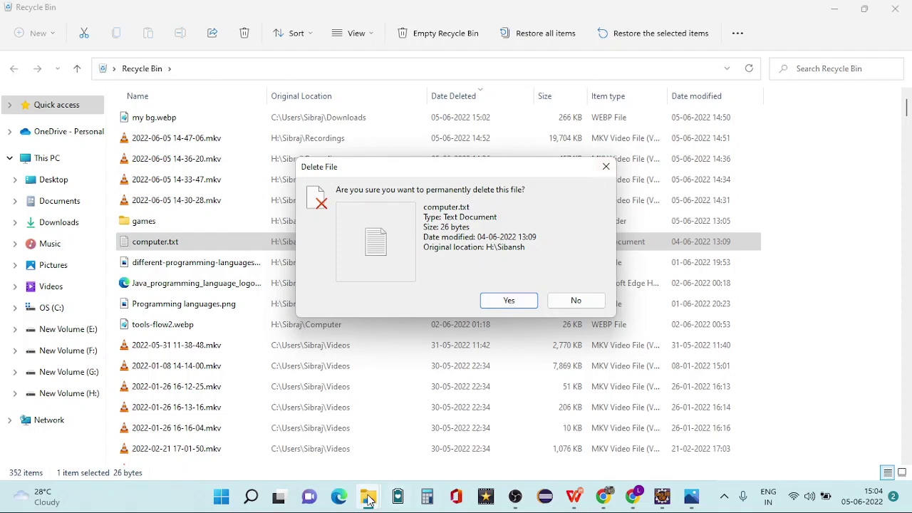
{"action": "mouse_move", "coordinate": [369, 499]}
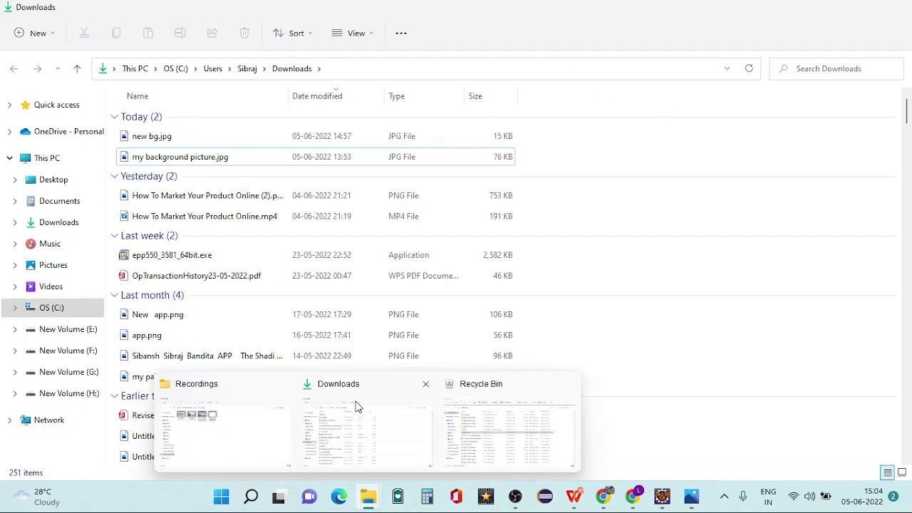
{"action": "left_click", "coordinate": [358, 406]}
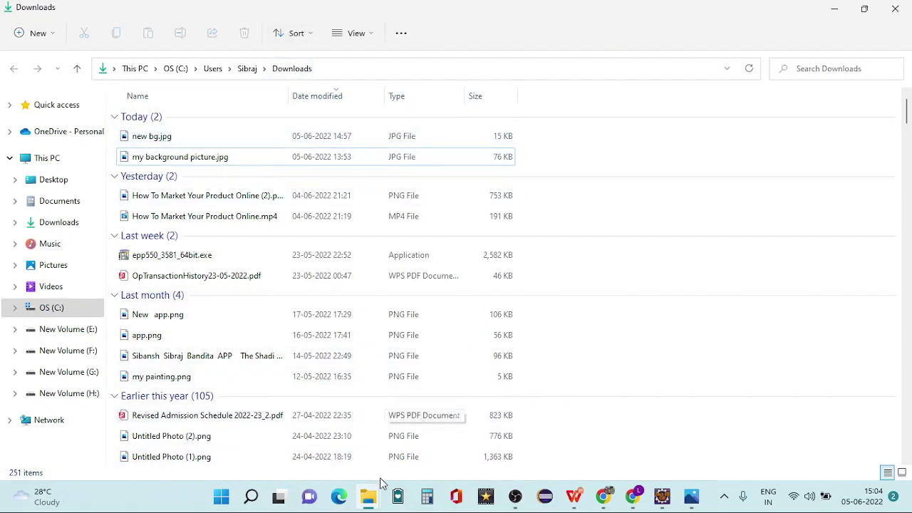
{"action": "mouse_move", "coordinate": [372, 494]}
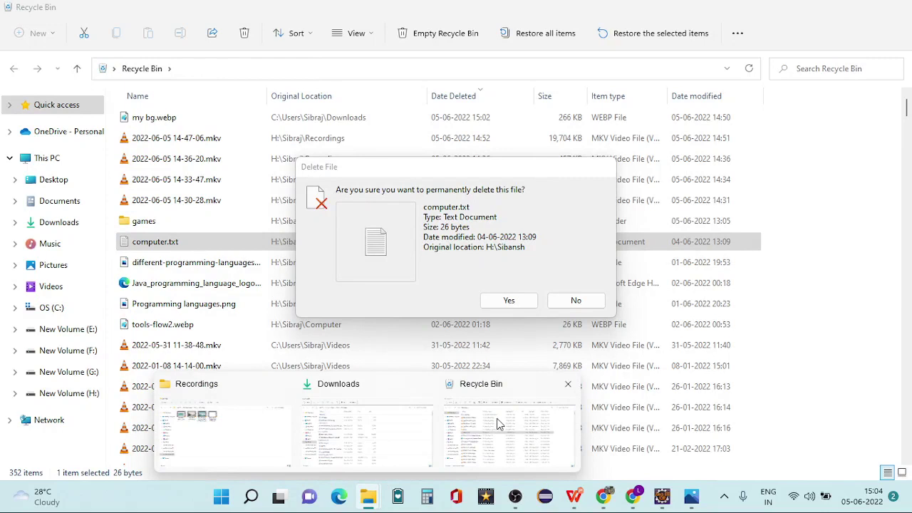
{"action": "left_click", "coordinate": [499, 424]}
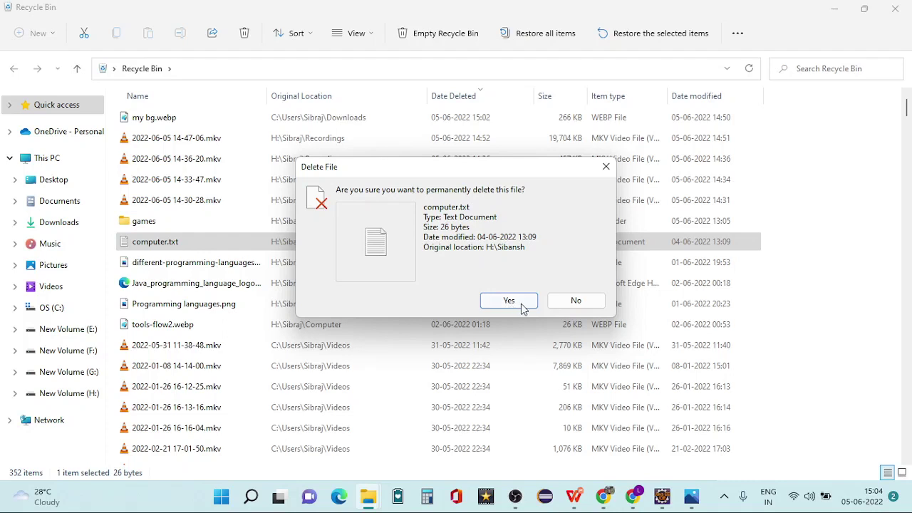
{"action": "left_click", "coordinate": [553, 302]}
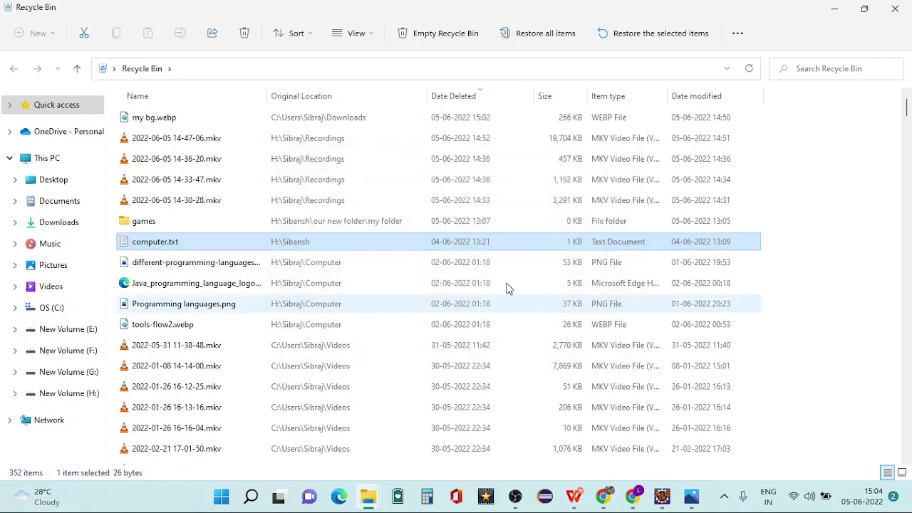
View the properties of my bg.webp and of the games folder in the Recycle Bin, closing both without restoring.
{"action": "left_click", "coordinate": [169, 126]}
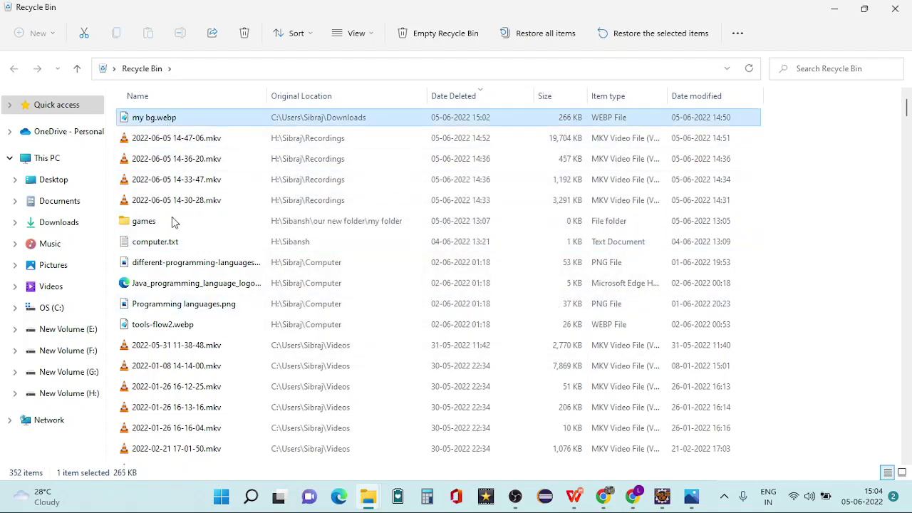
{"action": "left_click", "coordinate": [171, 241]}
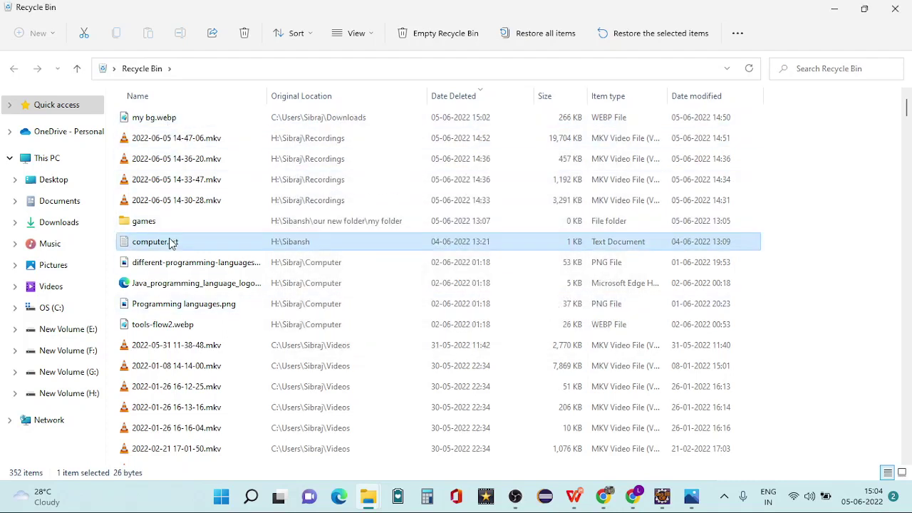
{"action": "left_click", "coordinate": [191, 121]}
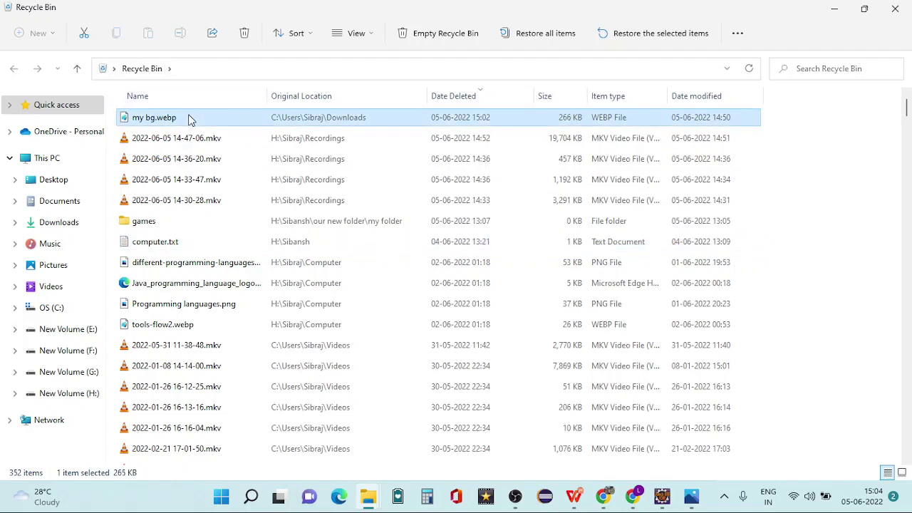
{"action": "right_click", "coordinate": [191, 121]}
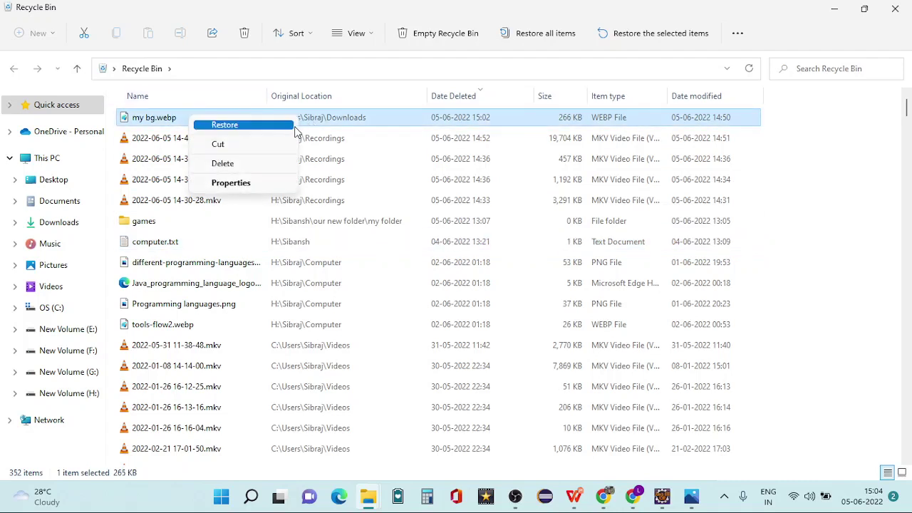
{"action": "key", "text": "r"}
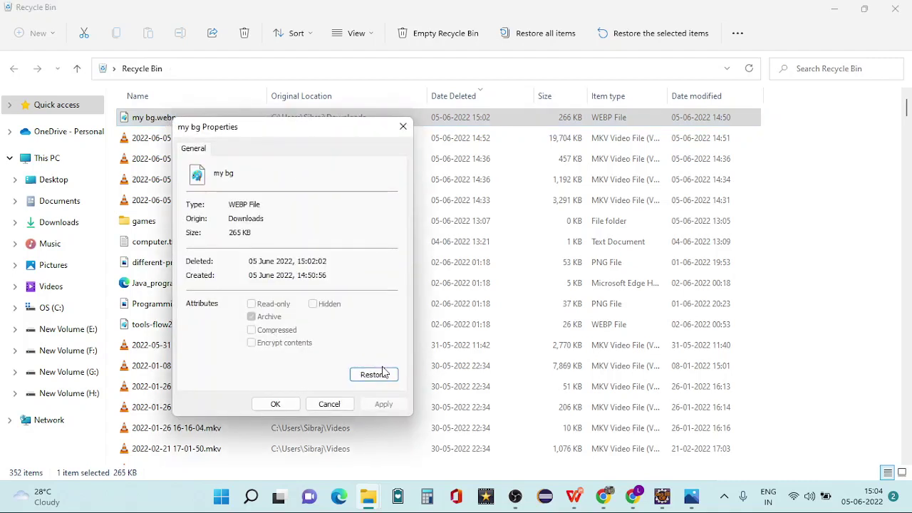
{"action": "left_click", "coordinate": [403, 126]}
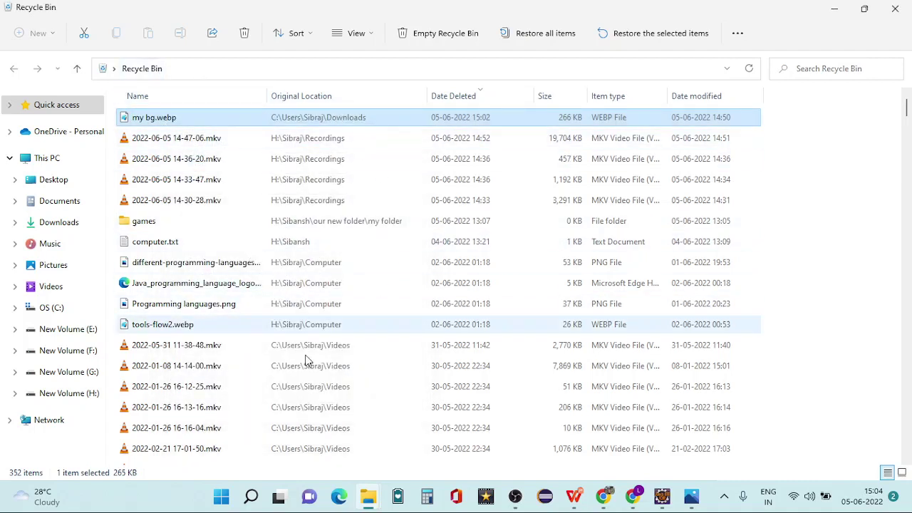
{"action": "double_click", "coordinate": [224, 226]}
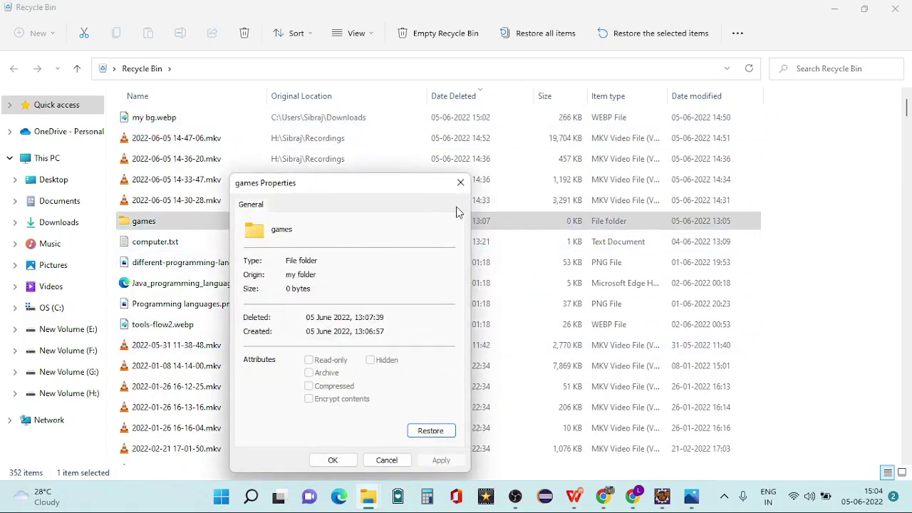
{"action": "left_click", "coordinate": [460, 184]}
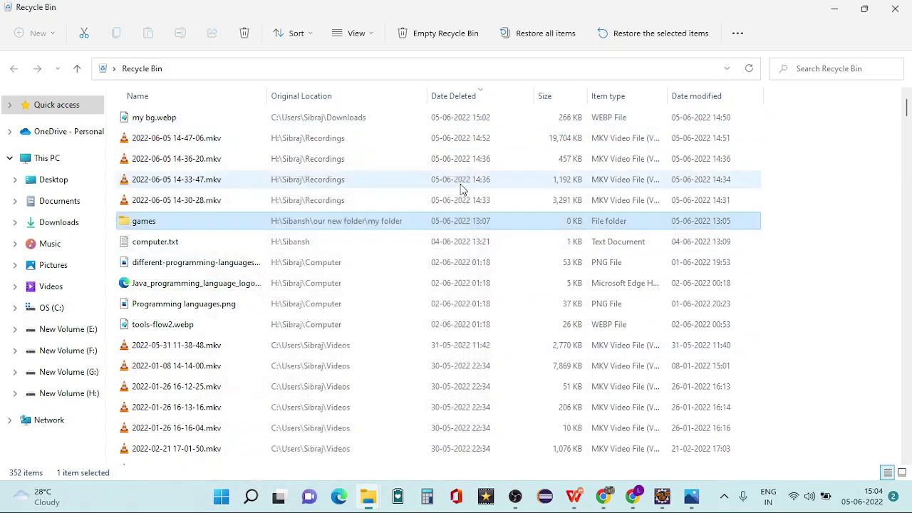
Sort the Recycle Bin by date deleted, newest first, and restore my bg.webp to its original location.
{"action": "left_click", "coordinate": [179, 117]}
{"action": "right_click", "coordinate": [179, 118]}
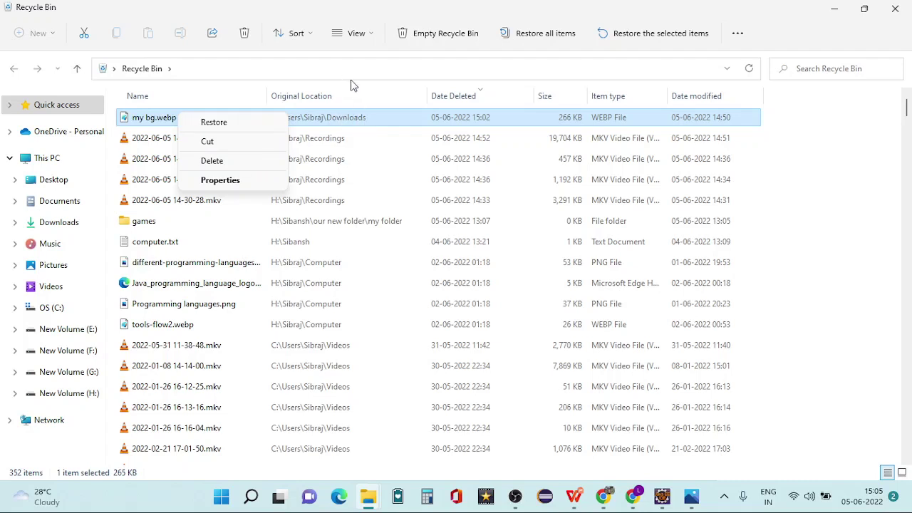
{"action": "left_click", "coordinate": [294, 99]}
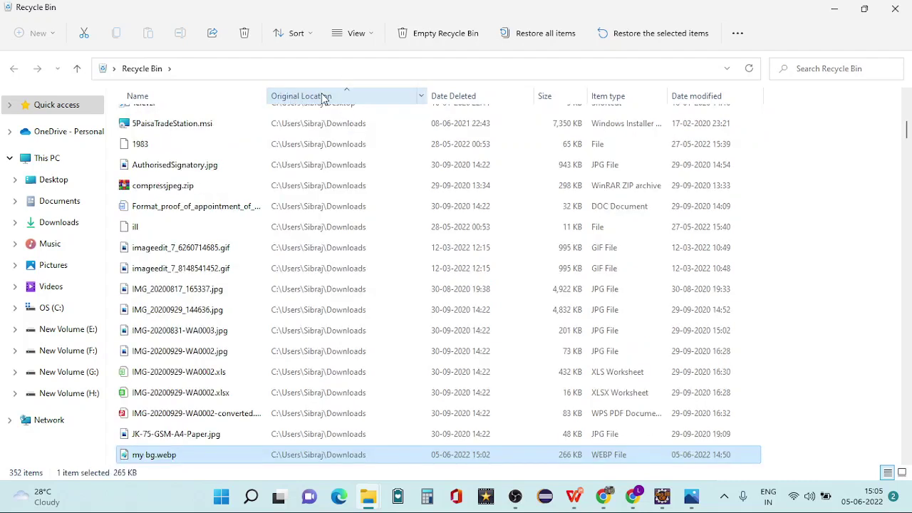
{"action": "left_click", "coordinate": [465, 97]}
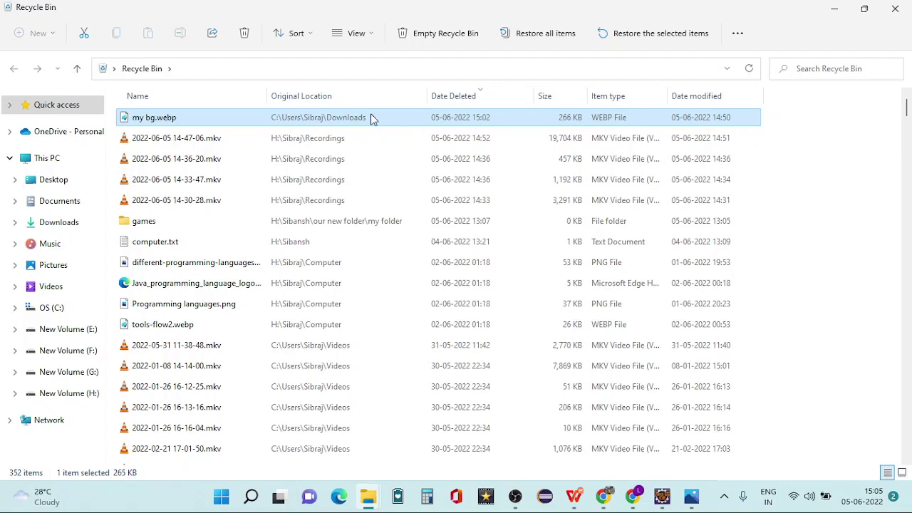
{"action": "right_click", "coordinate": [182, 120]}
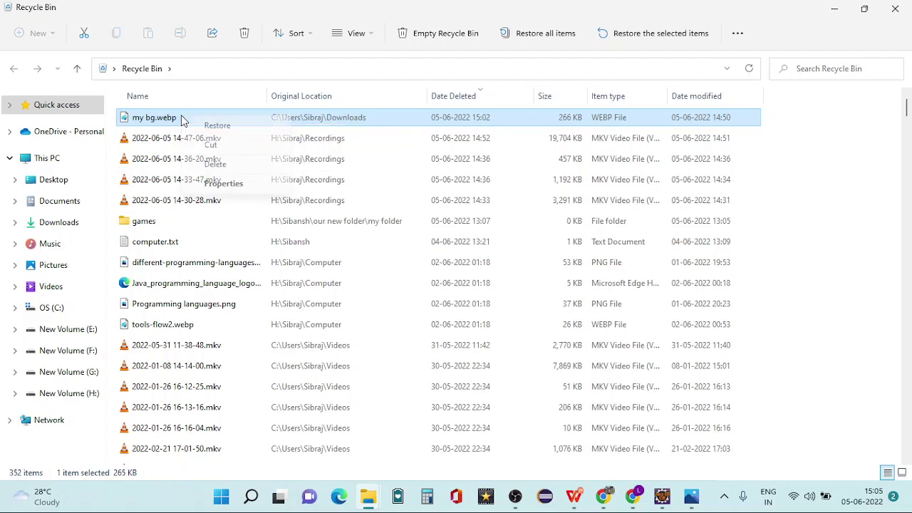
{"action": "left_click", "coordinate": [239, 126]}
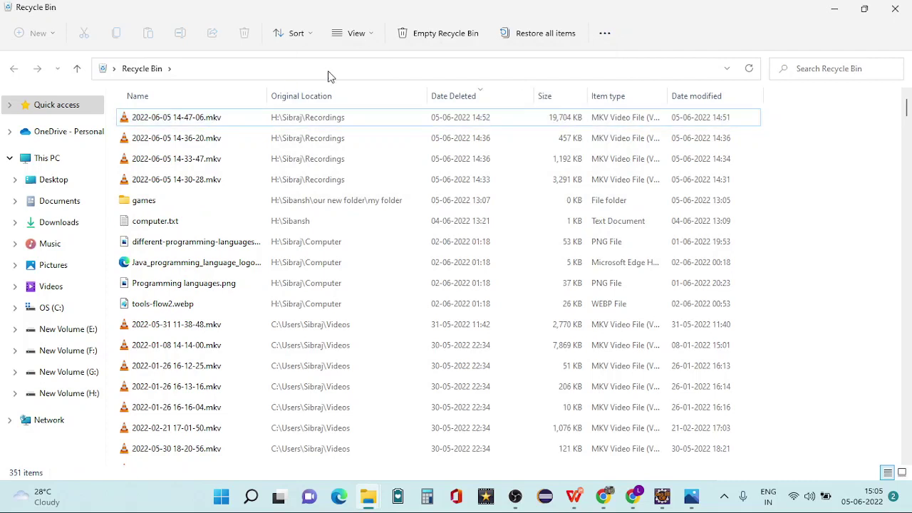
Switch to the Downloads folder and delete the picture new bg.jpg.
{"action": "mouse_move", "coordinate": [367, 496]}
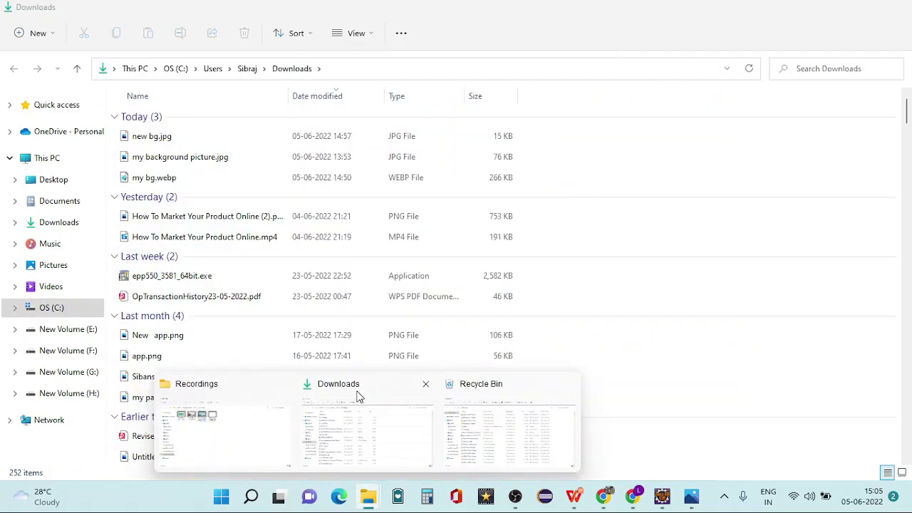
{"action": "left_click", "coordinate": [359, 396]}
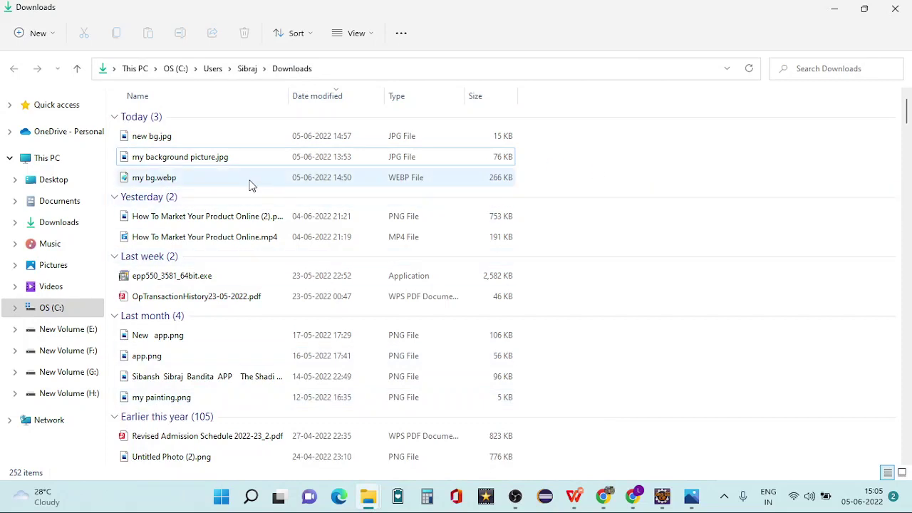
{"action": "left_click", "coordinate": [233, 142]}
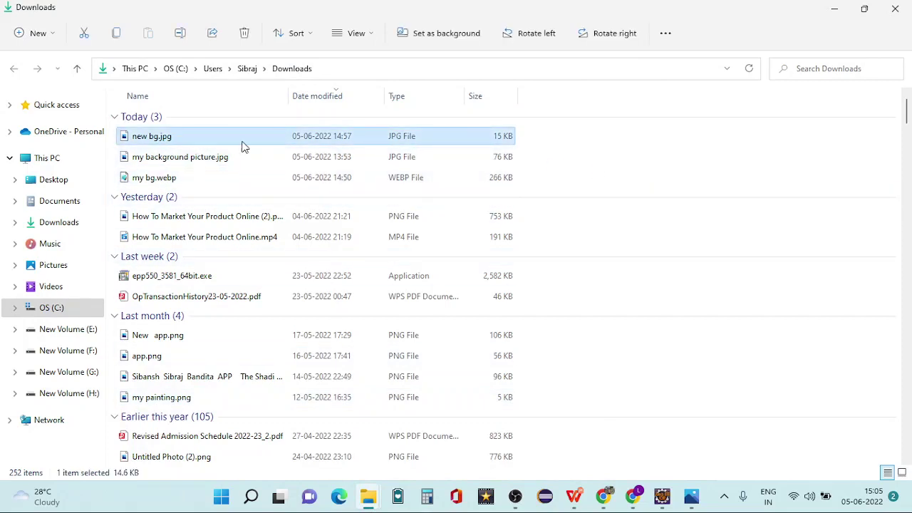
{"action": "double_click", "coordinate": [242, 141]}
{"action": "right_click", "coordinate": [243, 142]}
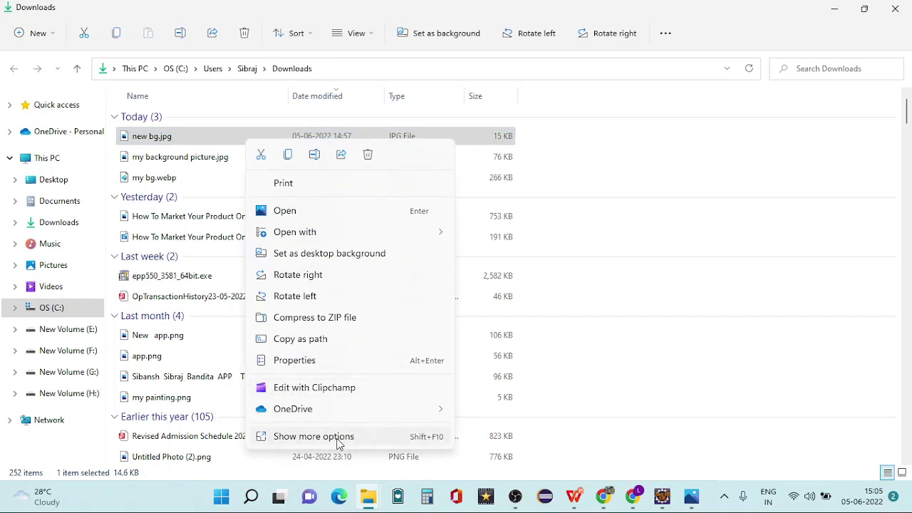
{"action": "left_click", "coordinate": [339, 442]}
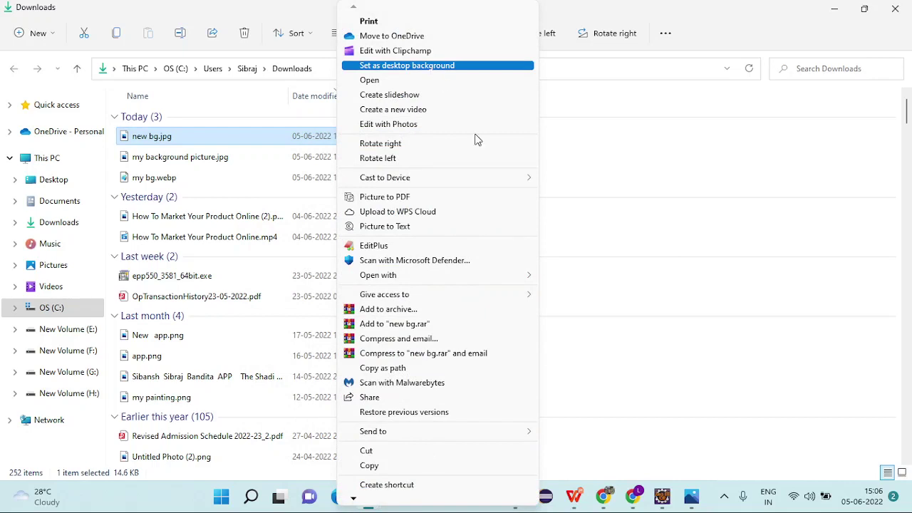
{"action": "mouse_move", "coordinate": [356, 502]}
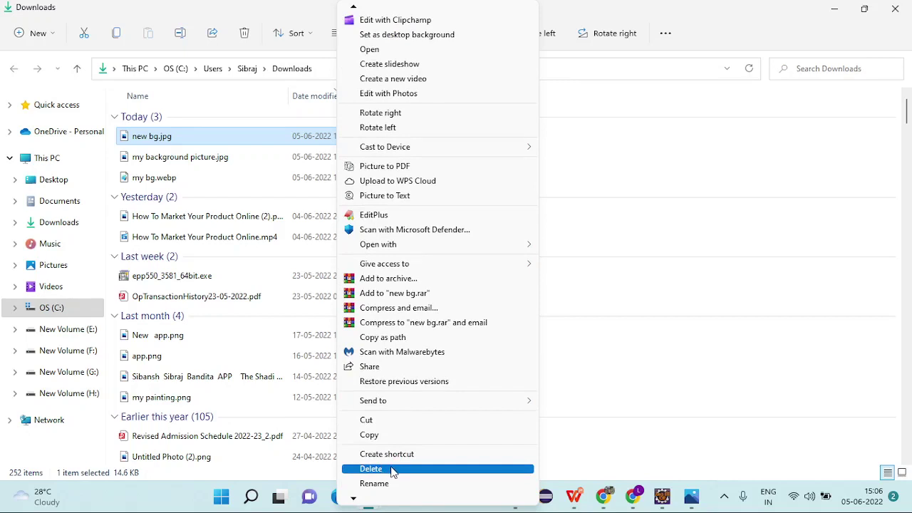
{"action": "left_click", "coordinate": [392, 470]}
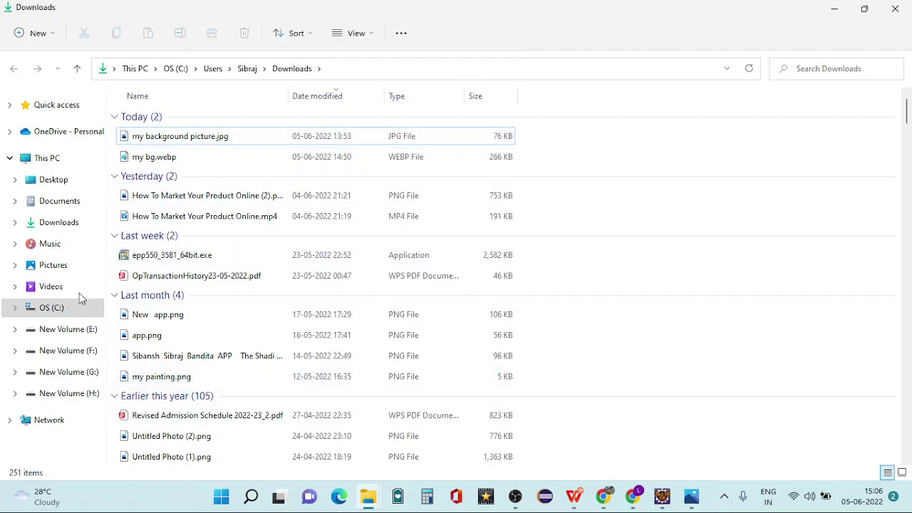
Reopen the Recycle Bin from the desktop and restore new bg.jpg through its properties dialog.
{"action": "left_click", "coordinate": [842, 15]}
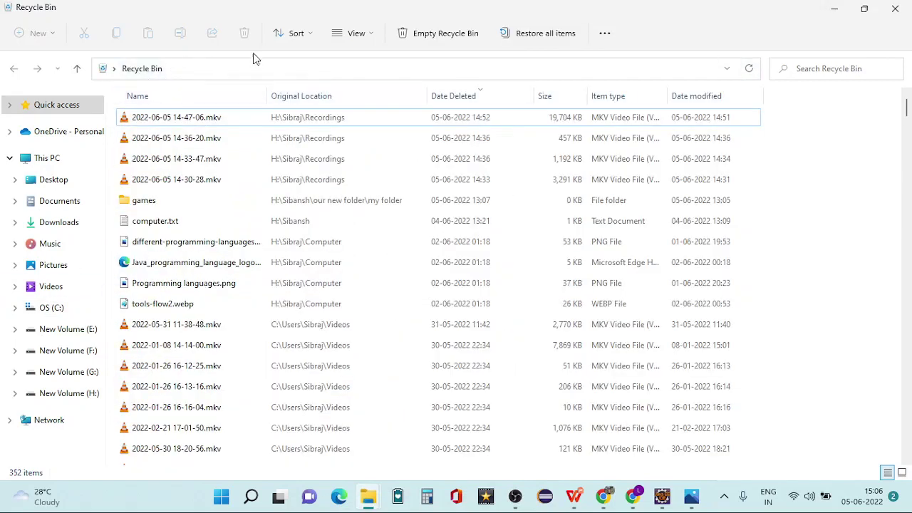
{"action": "left_click", "coordinate": [895, 9]}
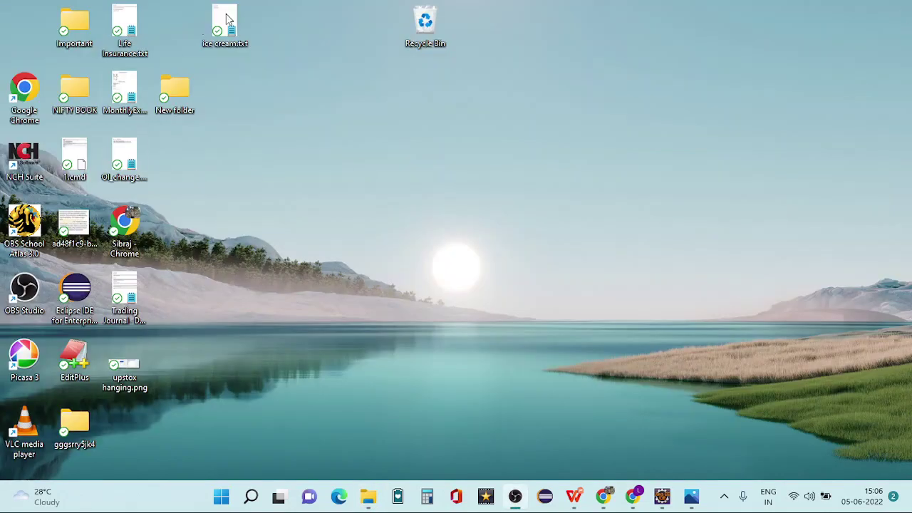
{"action": "double_click", "coordinate": [425, 25]}
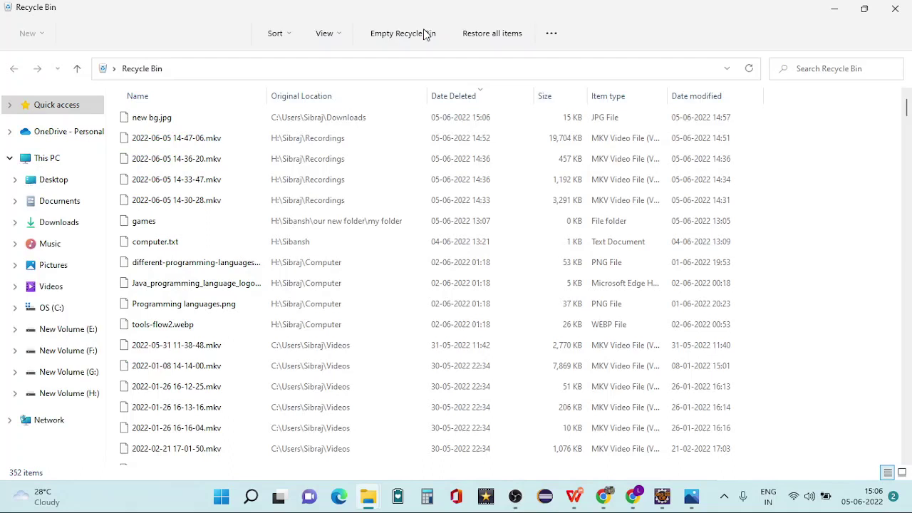
{"action": "left_click", "coordinate": [193, 118]}
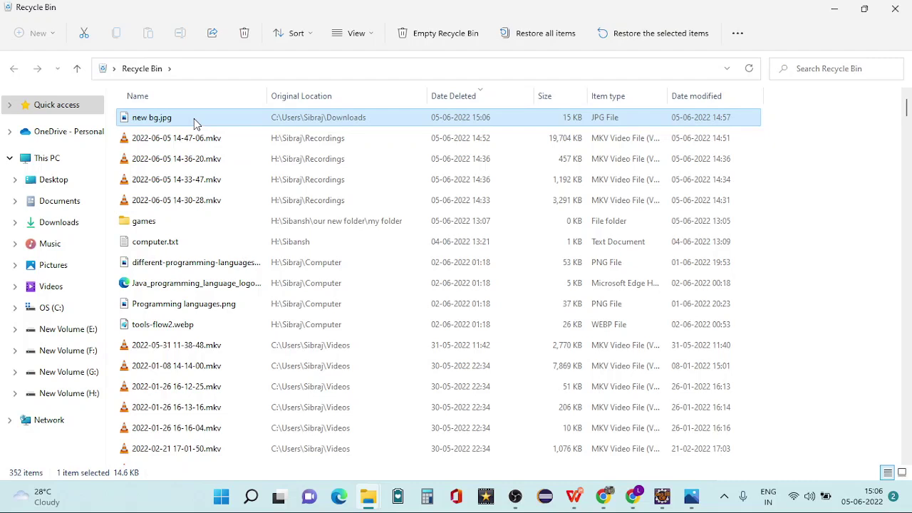
{"action": "double_click", "coordinate": [194, 118]}
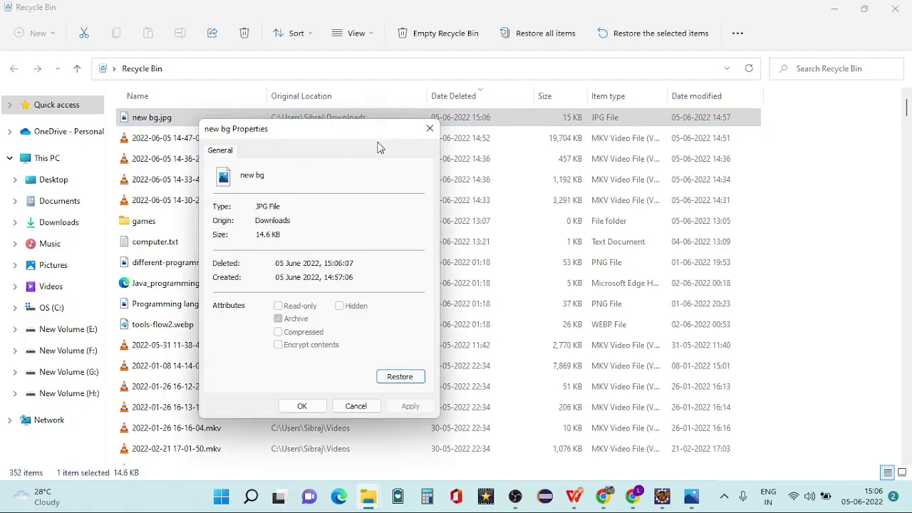
{"action": "left_click", "coordinate": [391, 380]}
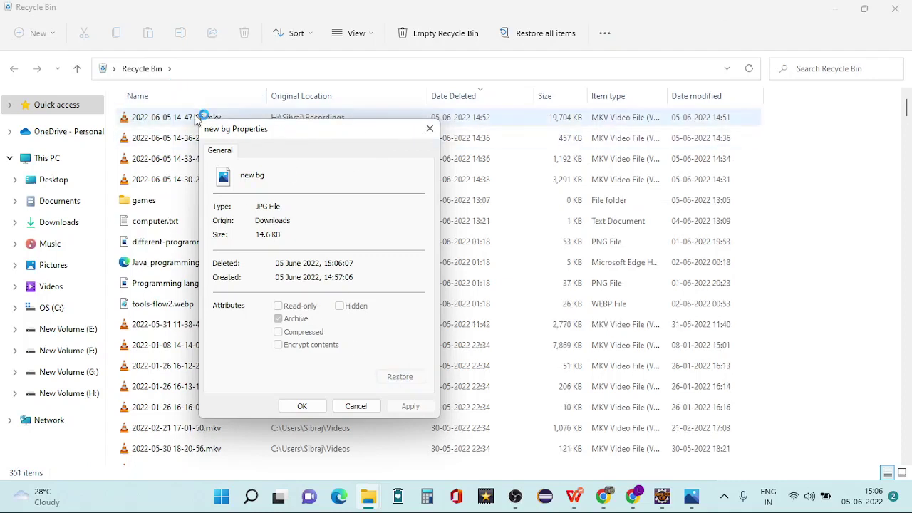
{"action": "left_click", "coordinate": [302, 406]}
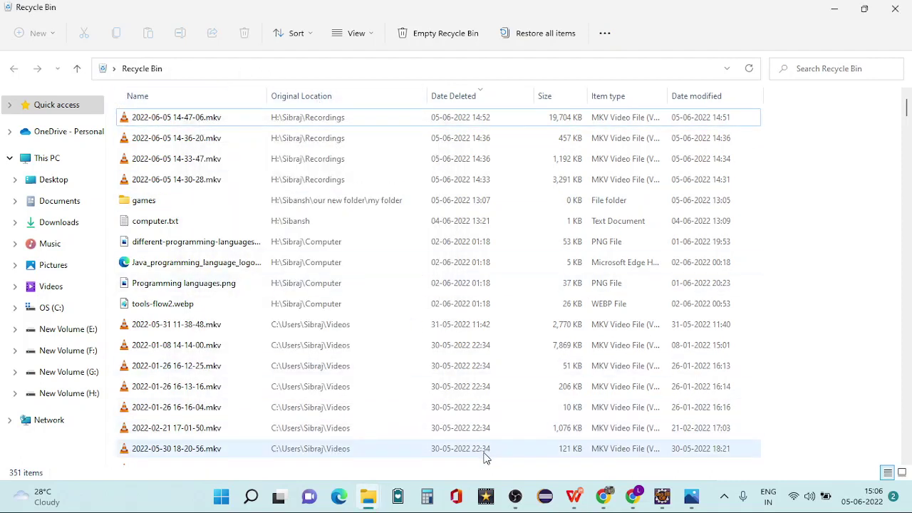
View the restored new bg.jpg from the Downloads folder, and close the picture viewer.
{"action": "mouse_move", "coordinate": [377, 499]}
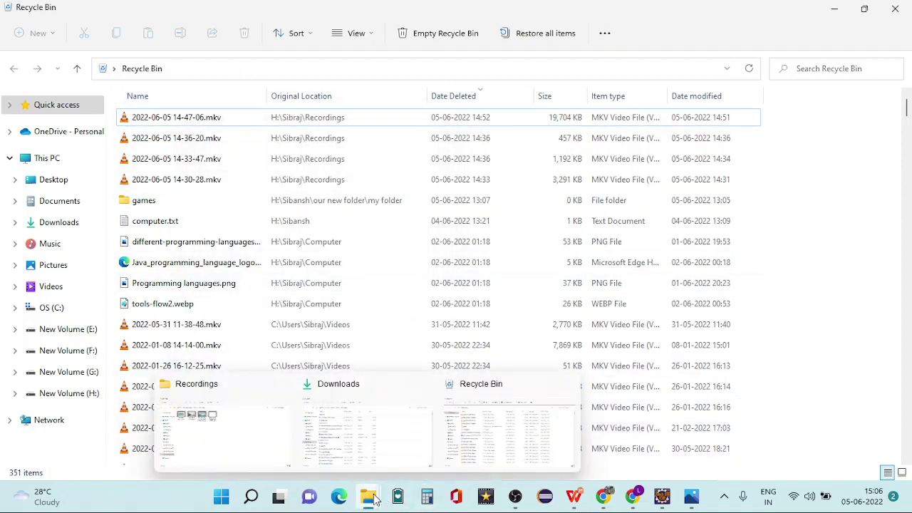
{"action": "left_click", "coordinate": [370, 388]}
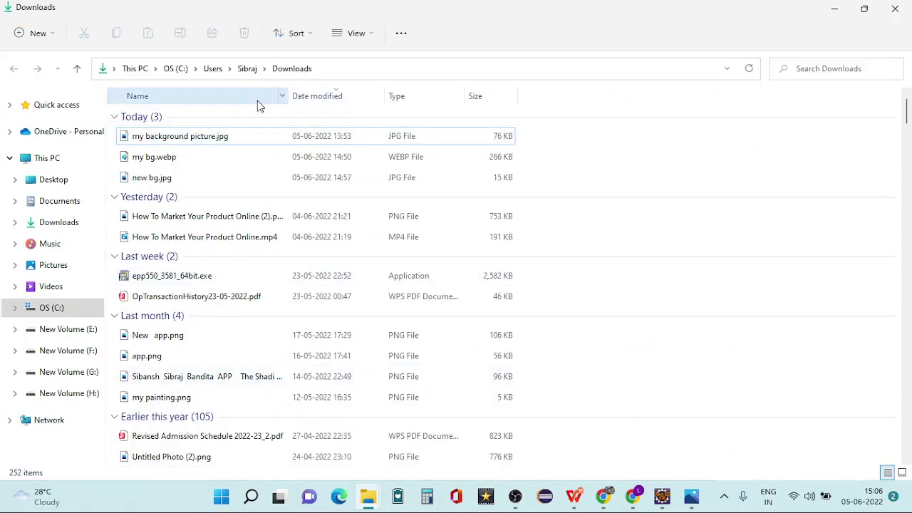
{"action": "double_click", "coordinate": [204, 178]}
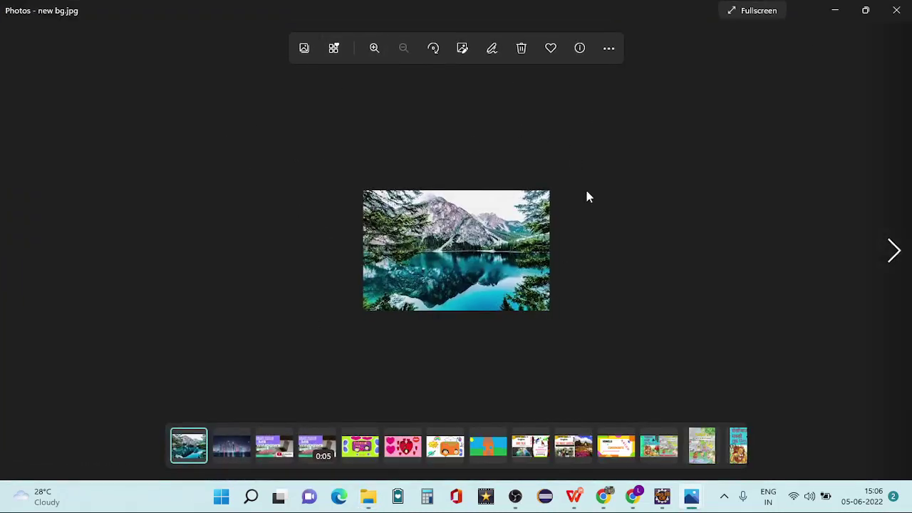
{"action": "left_click", "coordinate": [889, 16]}
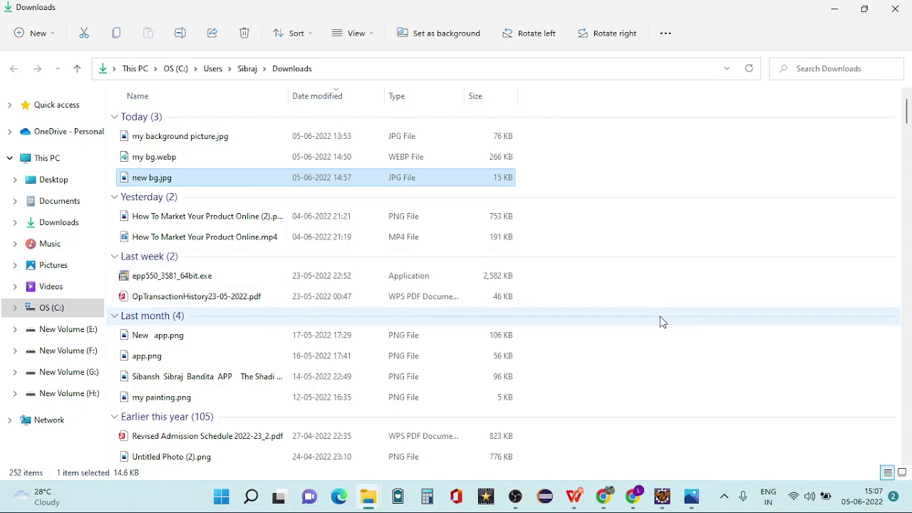
Minimize the open Downloads and Recycle Bin windows and delete New folder from the desktop.
{"action": "left_click", "coordinate": [832, 9]}
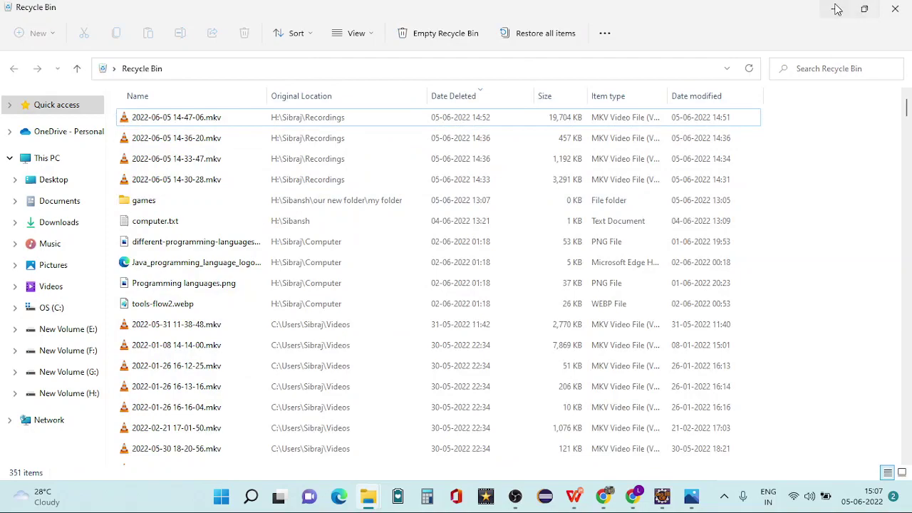
{"action": "left_click", "coordinate": [835, 8]}
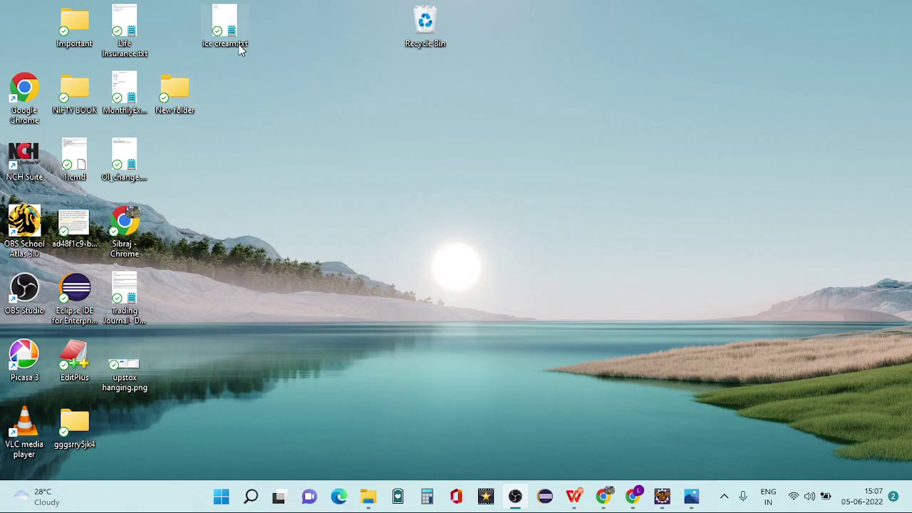
{"action": "double_click", "coordinate": [188, 100]}
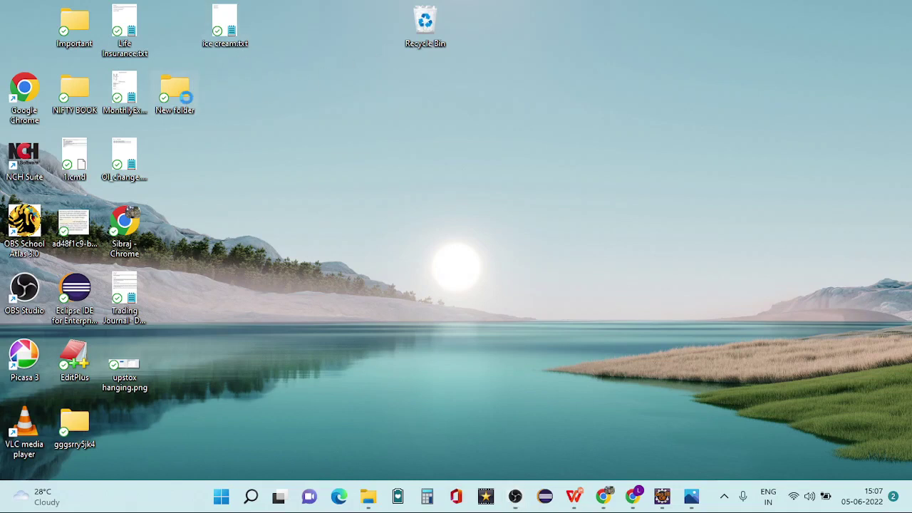
{"action": "right_click", "coordinate": [186, 100]}
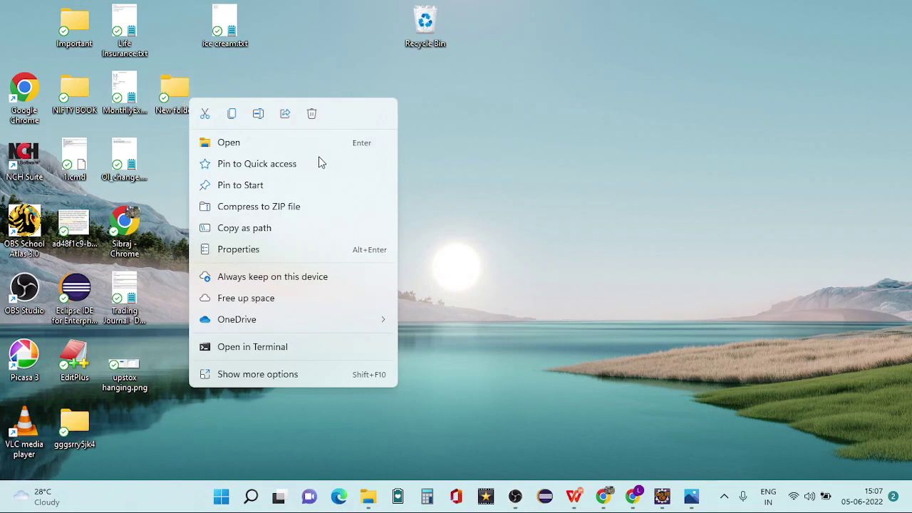
{"action": "left_click", "coordinate": [265, 375]}
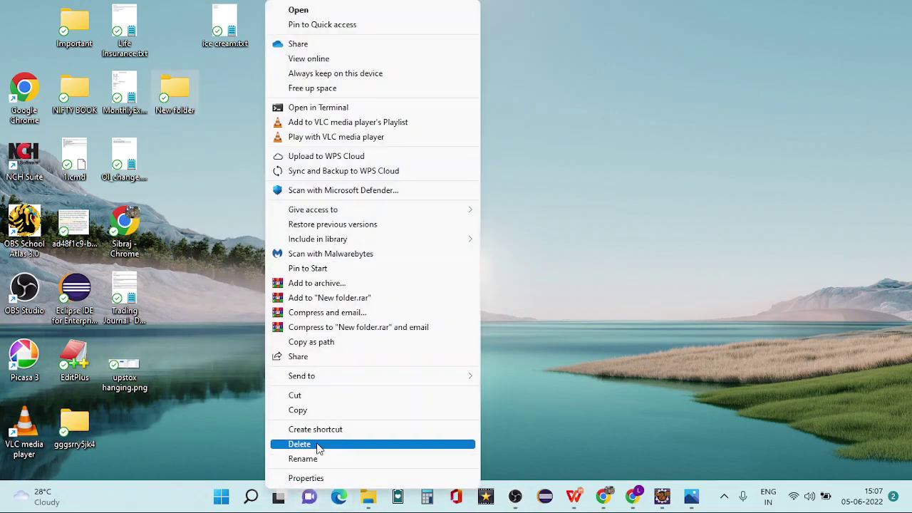
{"action": "left_click", "coordinate": [318, 445]}
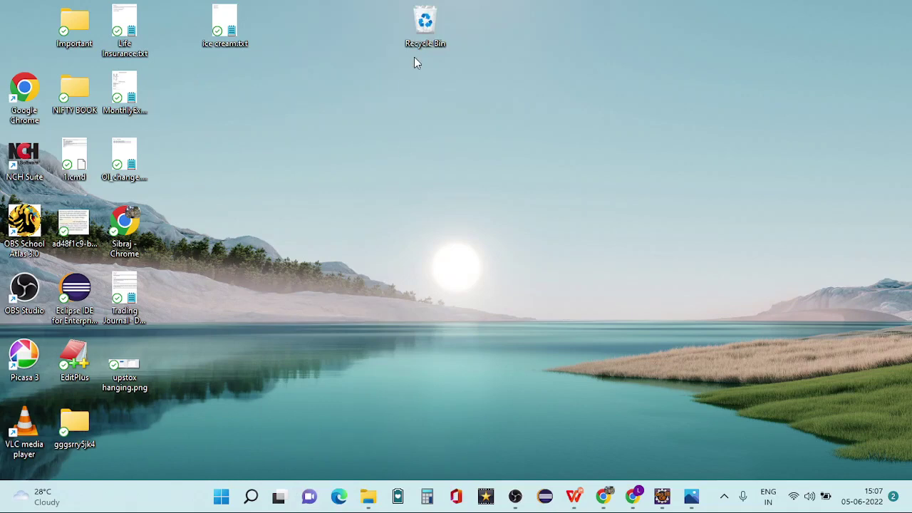
Open the Recycle Bin maximized and reorder its items by date deleted, newest first.
{"action": "double_click", "coordinate": [426, 23]}
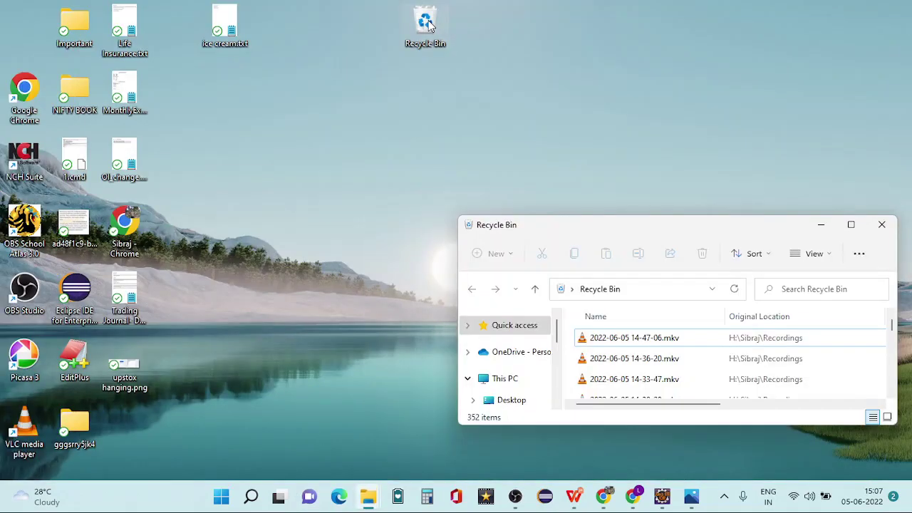
{"action": "left_click", "coordinate": [850, 225]}
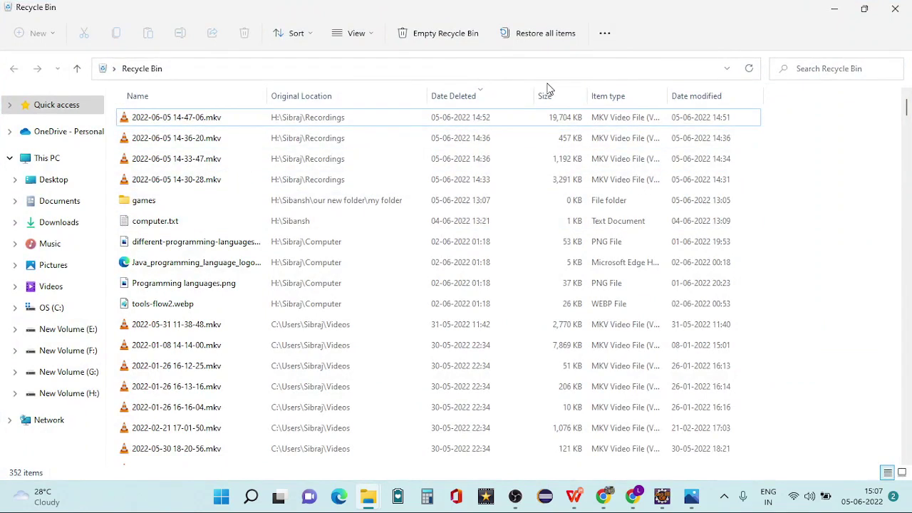
{"action": "left_click", "coordinate": [456, 96]}
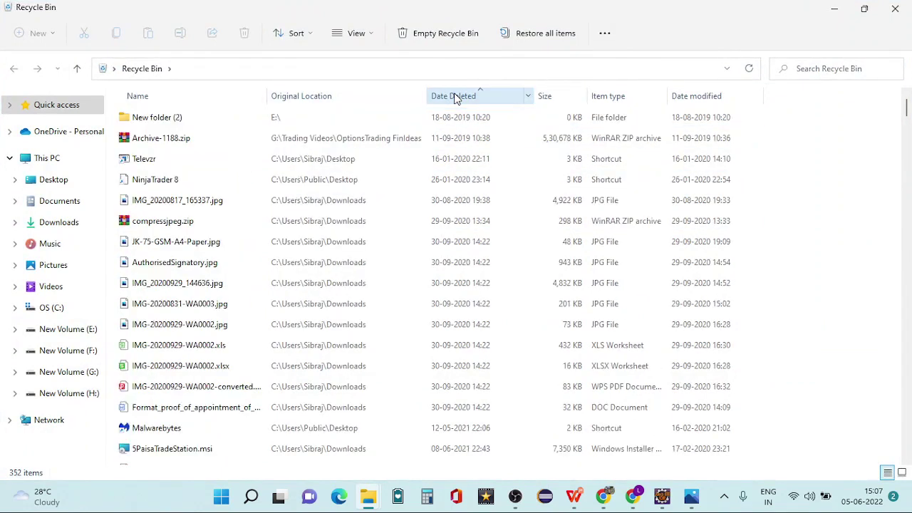
{"action": "left_click", "coordinate": [456, 95]}
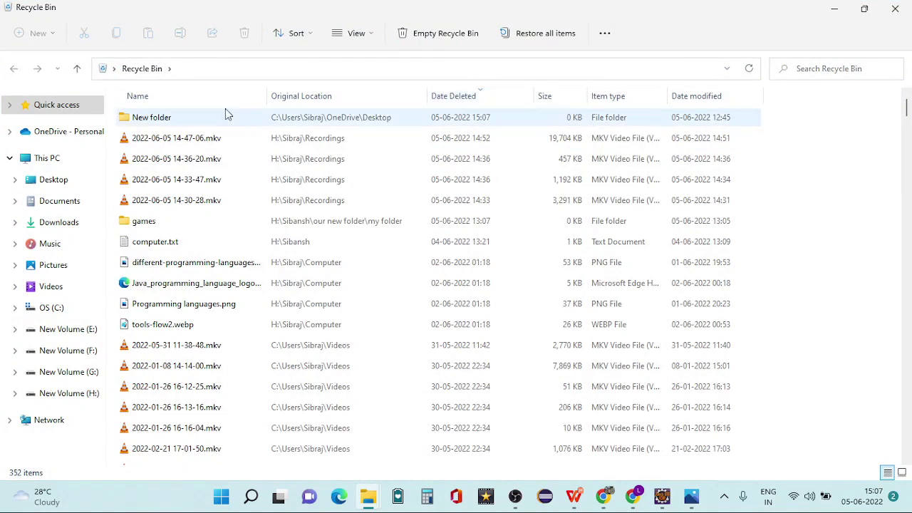
Restore New folder from the Recycle Bin through its properties dialog, and move it to an empty area of the desktop.
{"action": "left_click", "coordinate": [206, 121]}
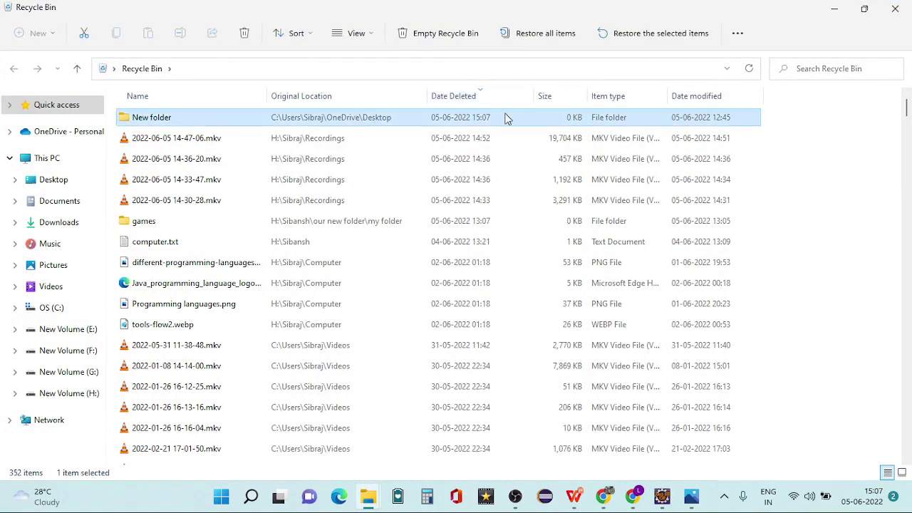
{"action": "double_click", "coordinate": [183, 118]}
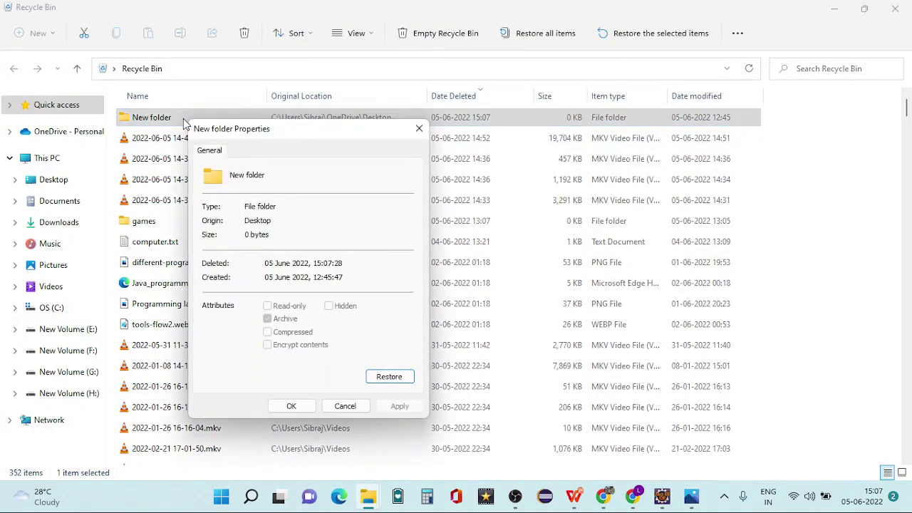
{"action": "left_click", "coordinate": [396, 377]}
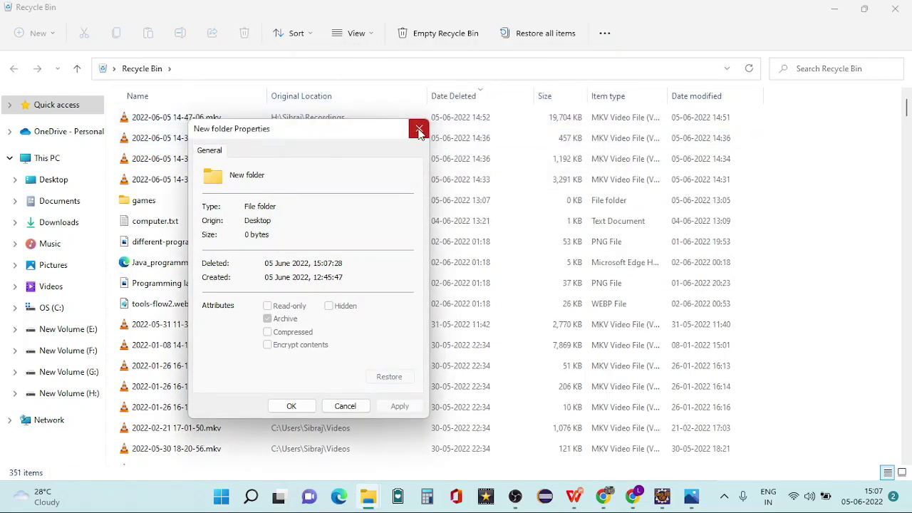
{"action": "left_click", "coordinate": [291, 405]}
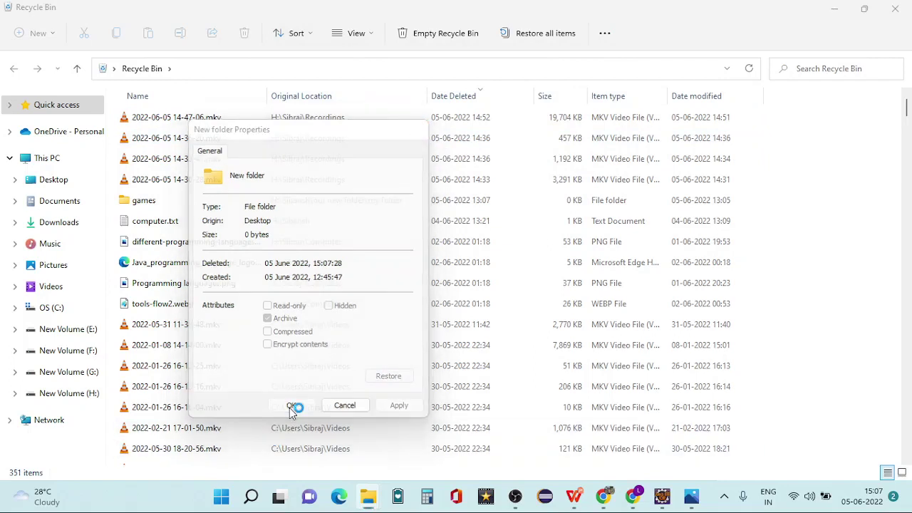
{"action": "left_click", "coordinate": [895, 7]}
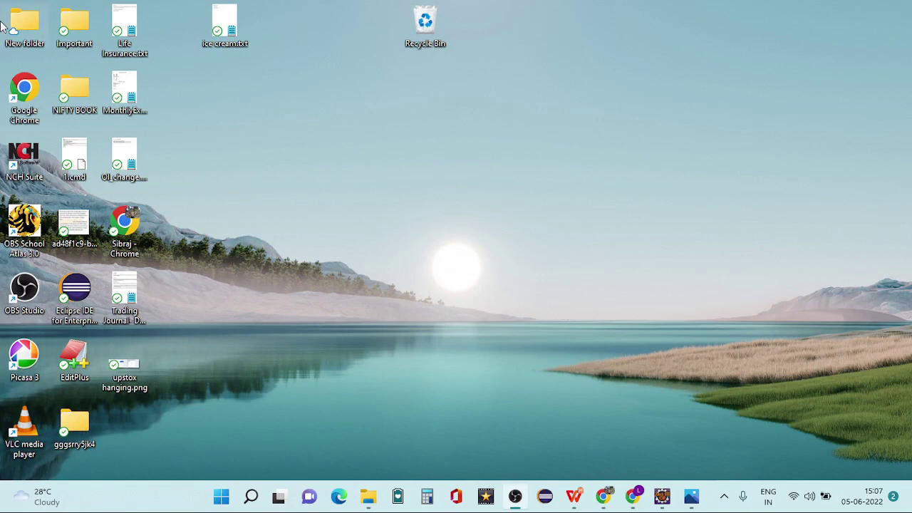
{"action": "left_click_drag", "start_coordinate": [19, 27], "coordinate": [559, 221]}
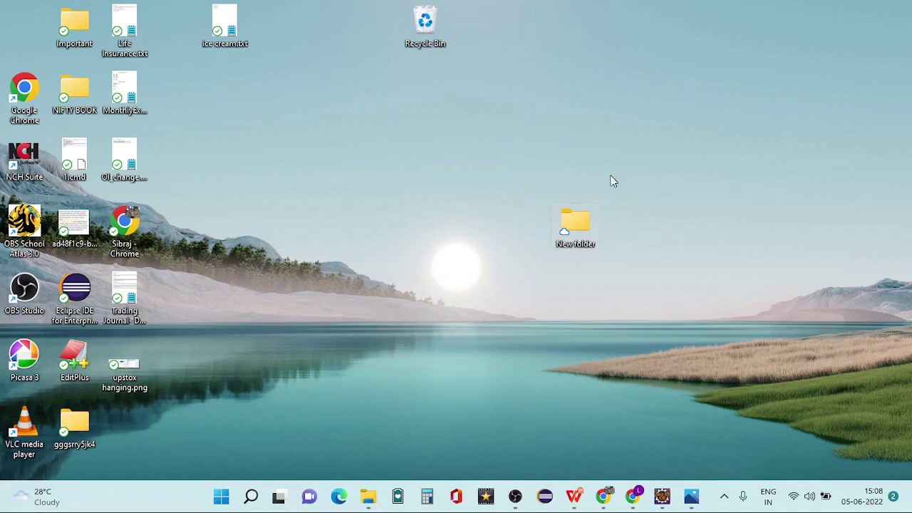
{"action": "double_click", "coordinate": [582, 226]}
{"action": "right_click", "coordinate": [582, 225]}
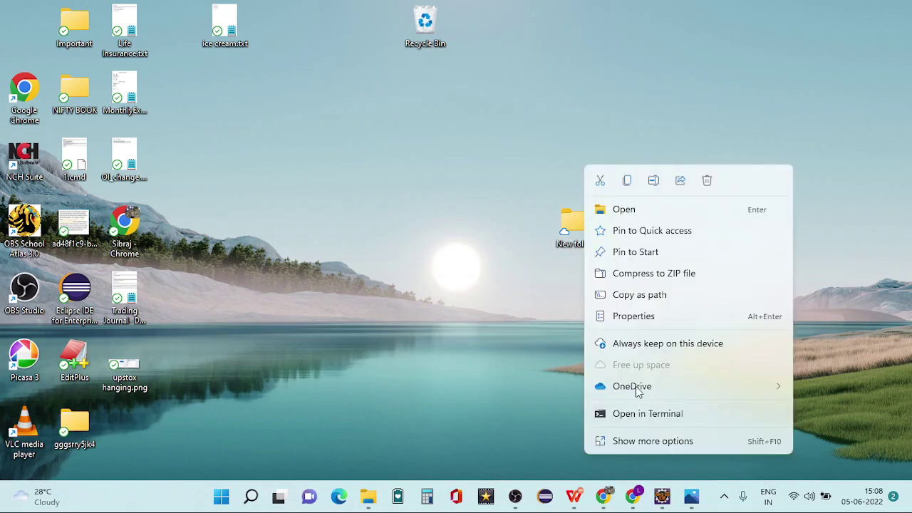
{"action": "left_click", "coordinate": [625, 442]}
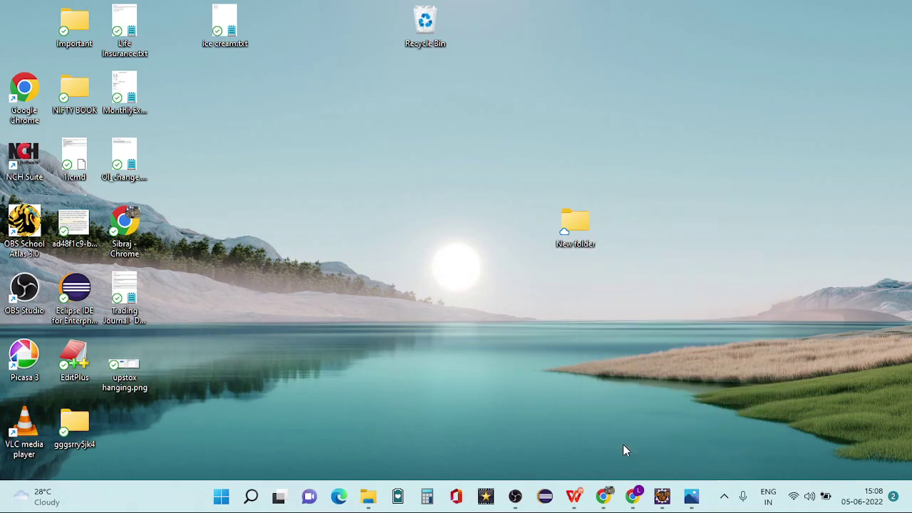
{"action": "left_click", "coordinate": [683, 445]}
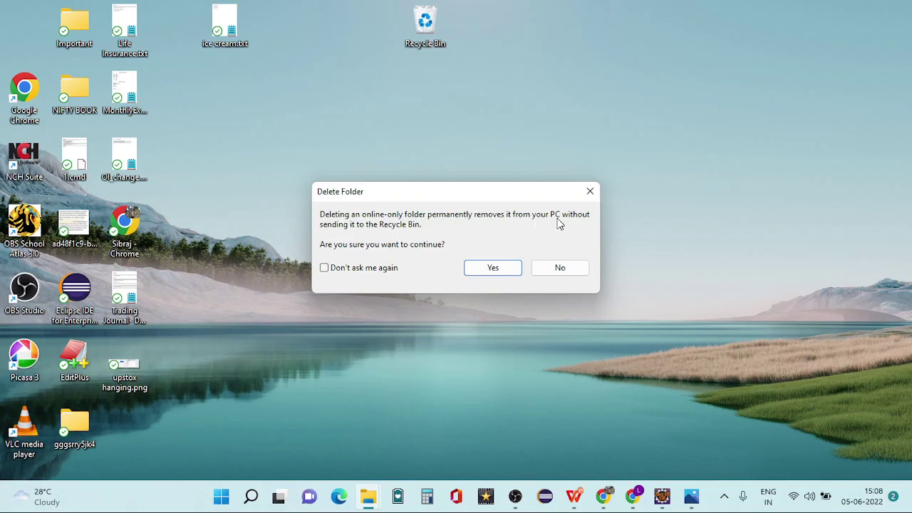
{"action": "left_click", "coordinate": [562, 268]}
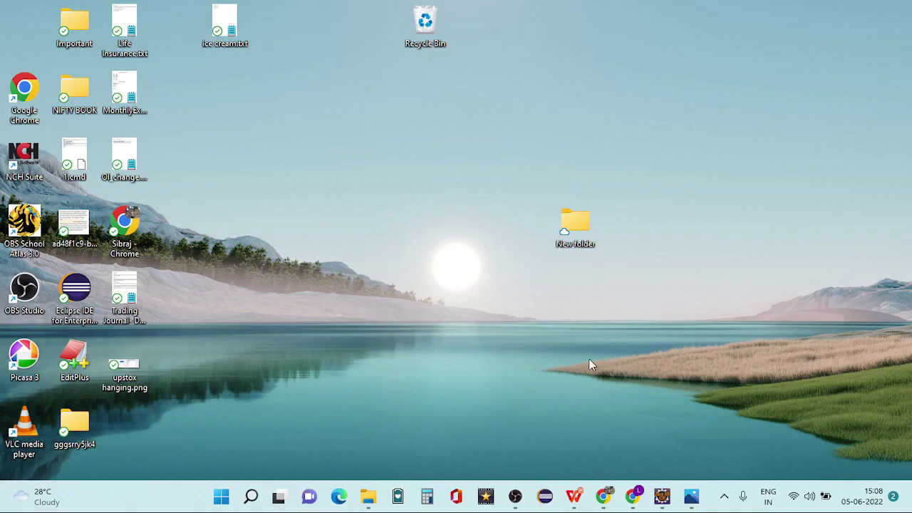
{"action": "right_click", "coordinate": [341, 198]}
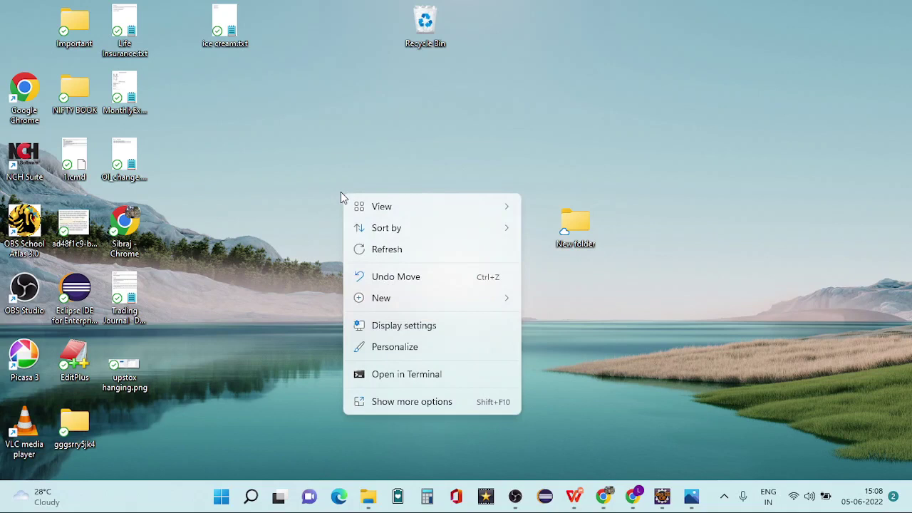
{"action": "left_click", "coordinate": [416, 251]}
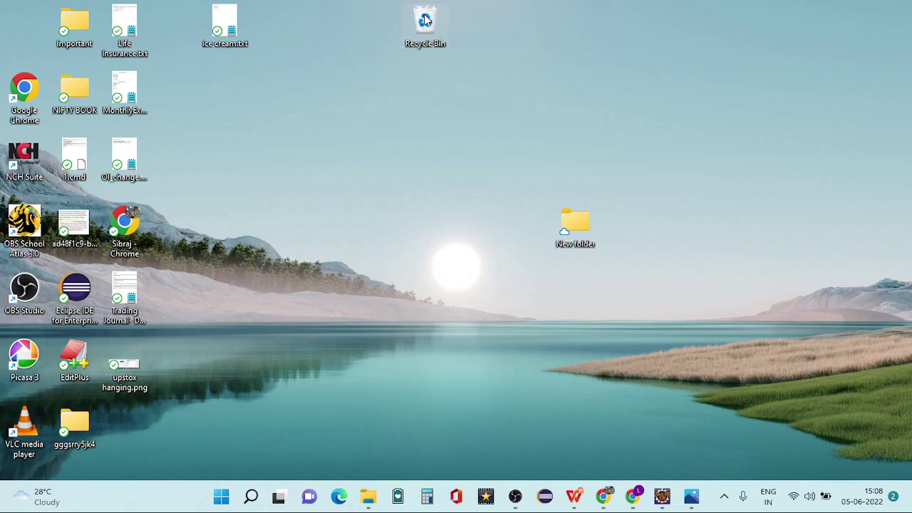
{"action": "double_click", "coordinate": [425, 21]}
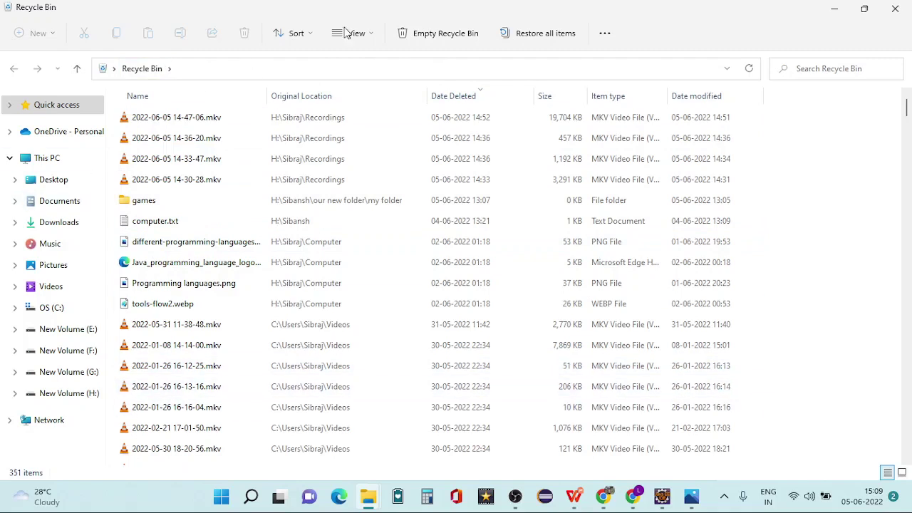
{"action": "left_click", "coordinate": [205, 120]}
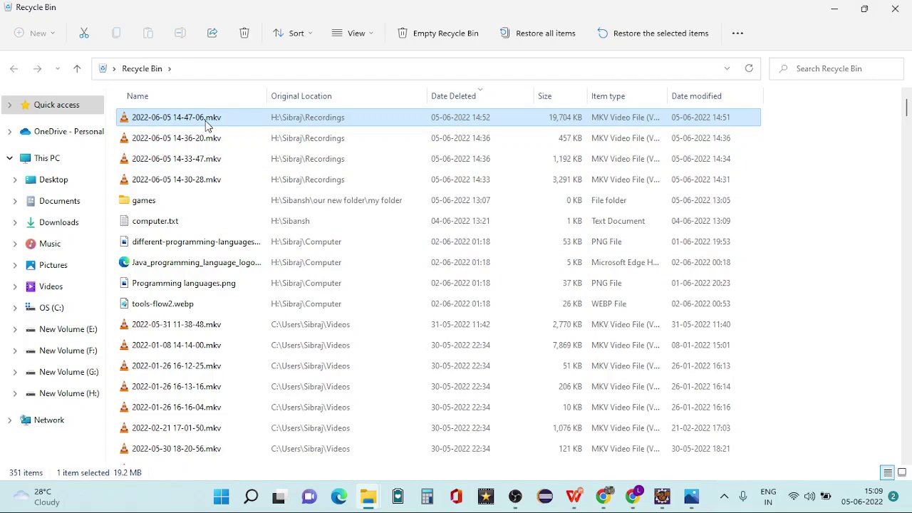
{"action": "double_click", "coordinate": [205, 121]}
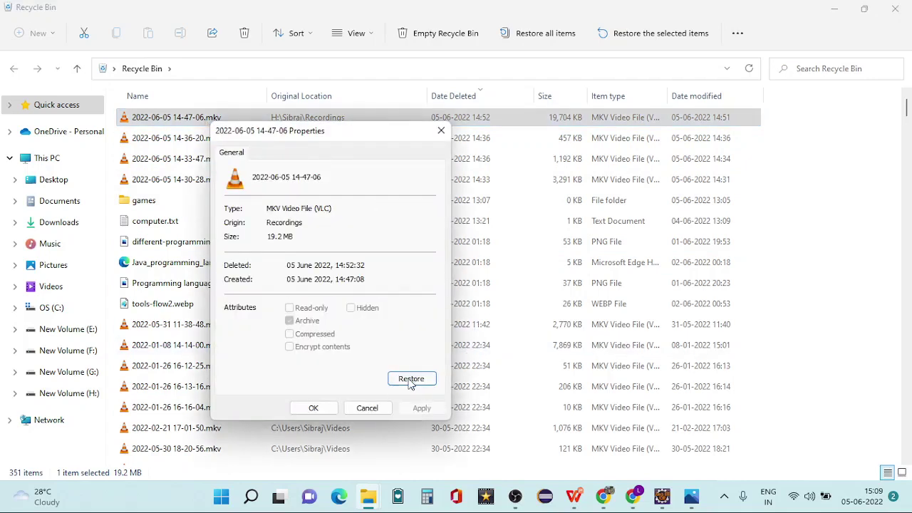
{"action": "left_click", "coordinate": [442, 132]}
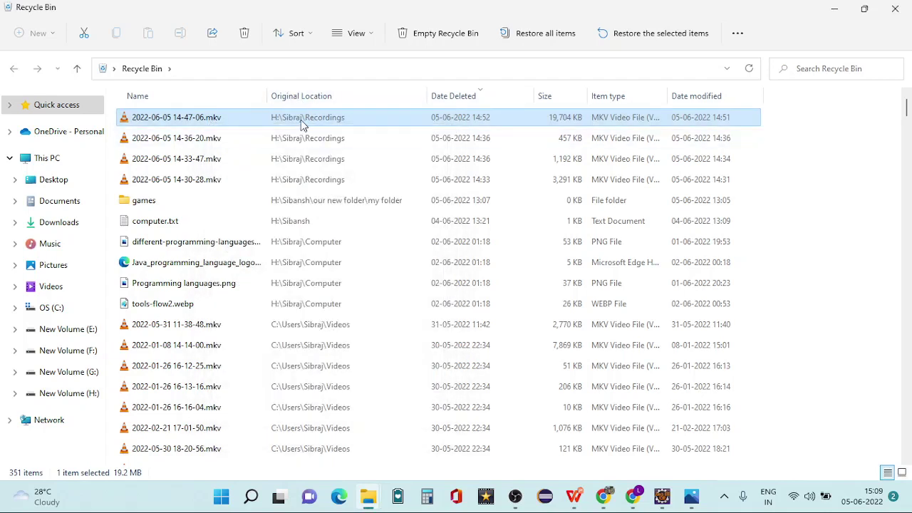